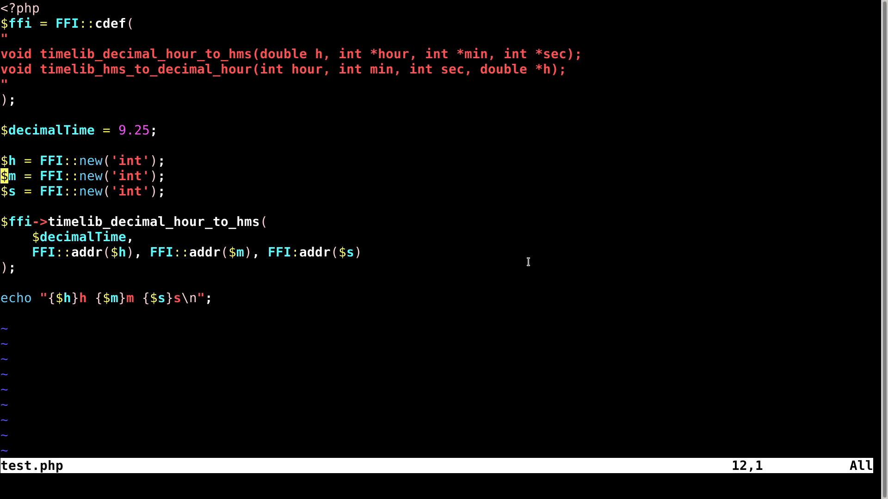
Step: Leave Vim and run php test.php, which fails to resolve timelib_decimal_hour_to_hms
key(ctrl+z)
text(php test.php)
key(Return)
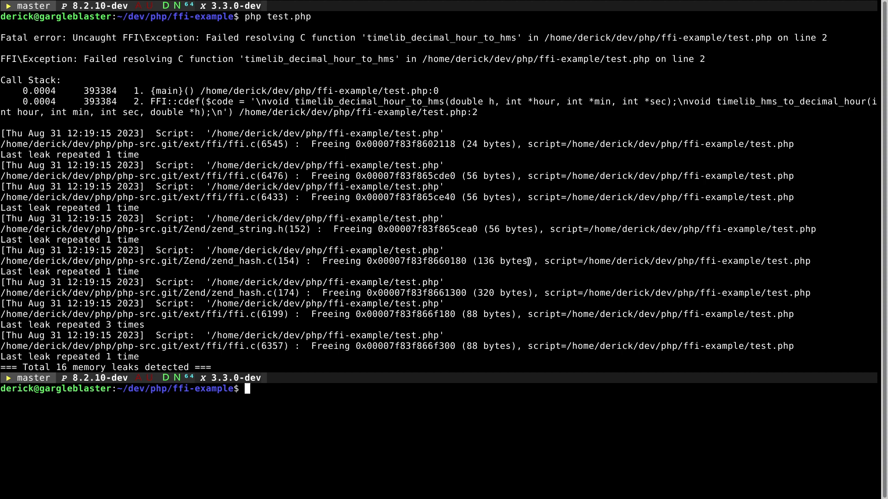
Step: Run nm `which php` | grep decimal and highlight the lowercase t marking the symbol as local
key(ctrl+l)
text(nm `which php` | grep decimal)
key(Return)
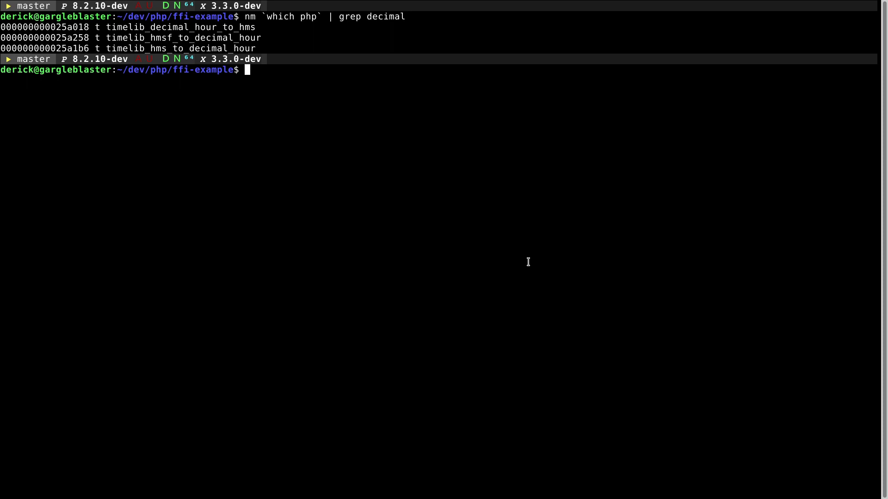
double_click(97, 27)
Step: Rerun php test.php, then recall it and prefix gdb --args and USE_ZEND_ALLOC=0
key(ctrl+plus)
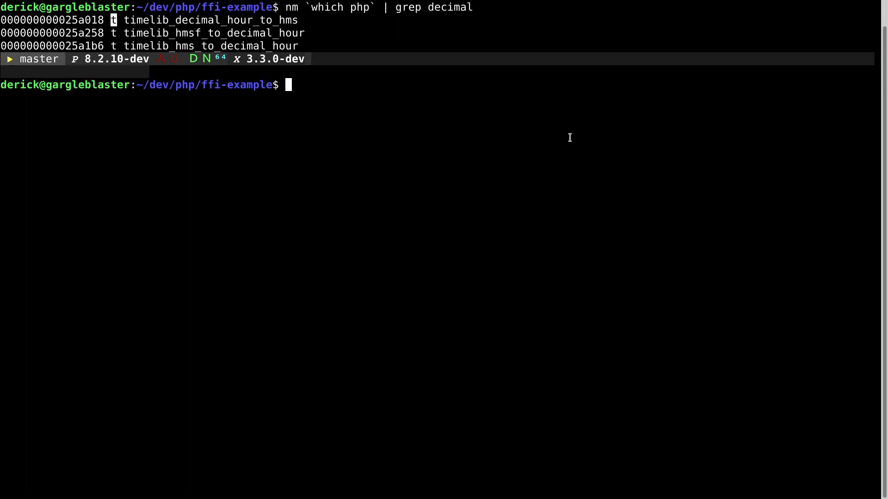
text(clear)
key(Return)
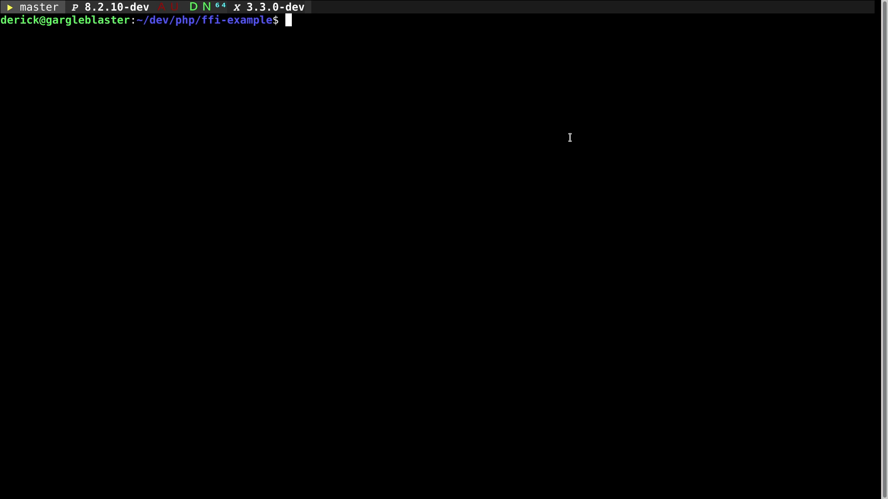
text(php test.php)
key(Return)
text(clear)
key(Return)
key(Up)
key(Up)
key(Home)
text(gdb )
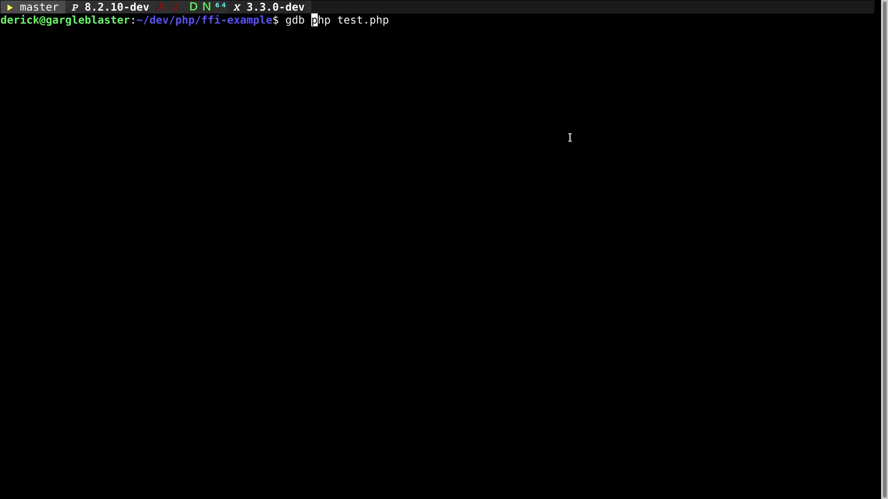
text(--args)
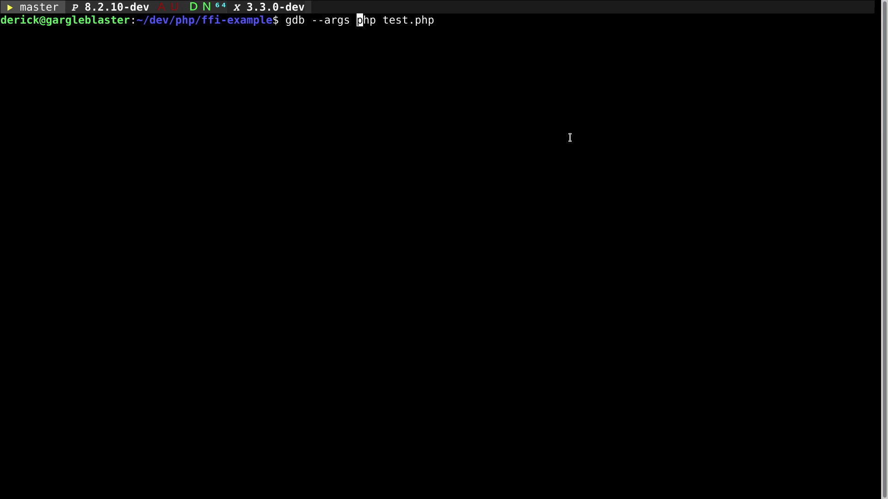
key(Home)
text(USE_ZEND_ALLOC=0)
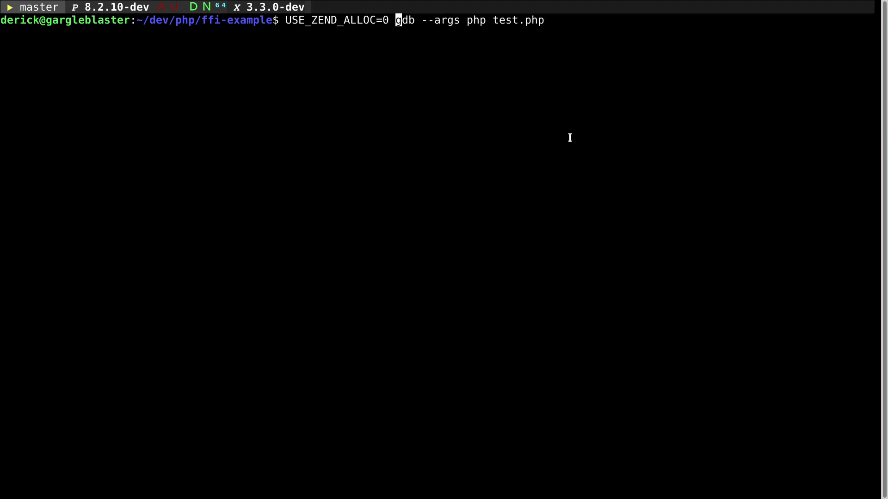
Step: Start gdb on php test.php, run it once, then compose break zim_FFI_cdef via Tab completion
key(Return)
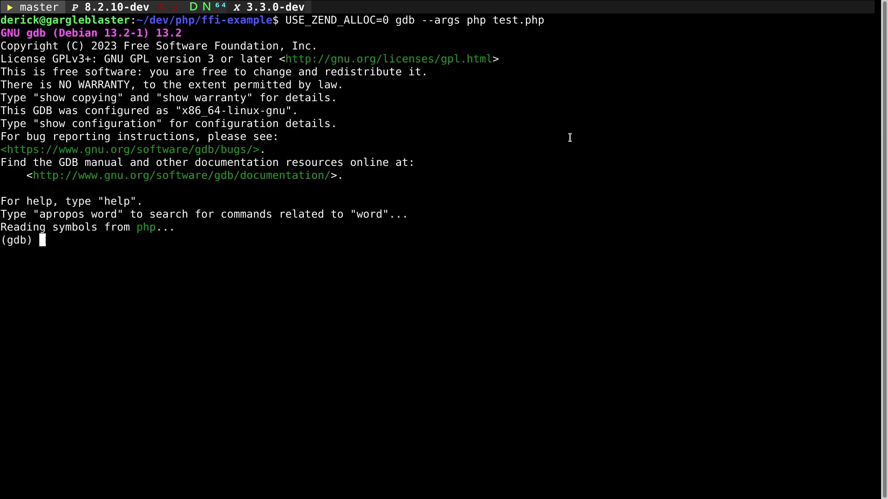
text(run)
key(Return)
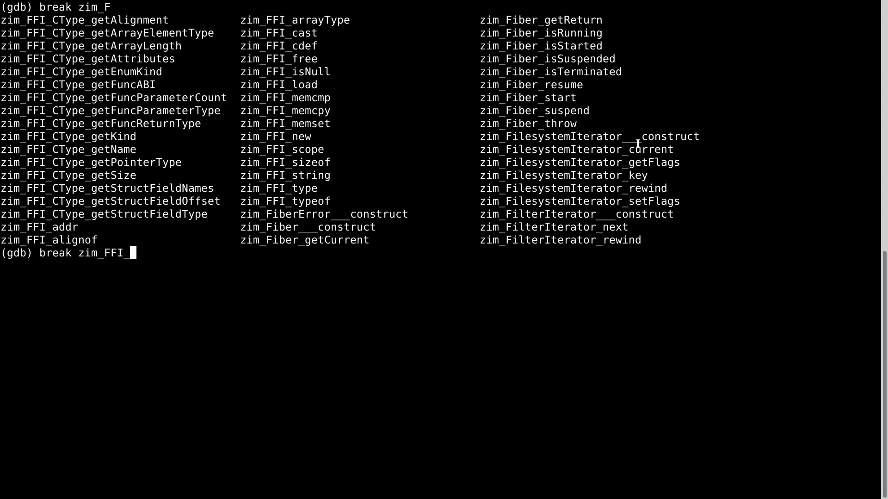
text(cde)
key(Tab)
Step: Set breakpoint 1 on zim_FFI_cdef and run until it stops at ffi.c line 2939
key(Return)
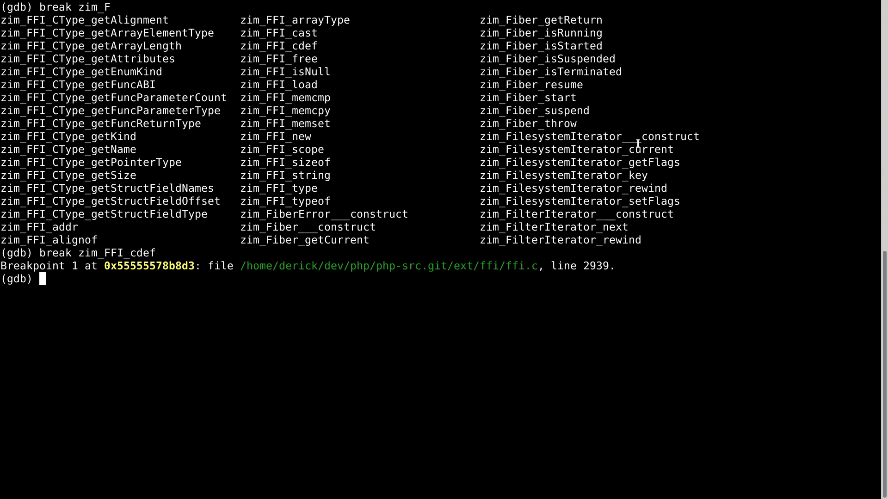
text(run)
key(Return)
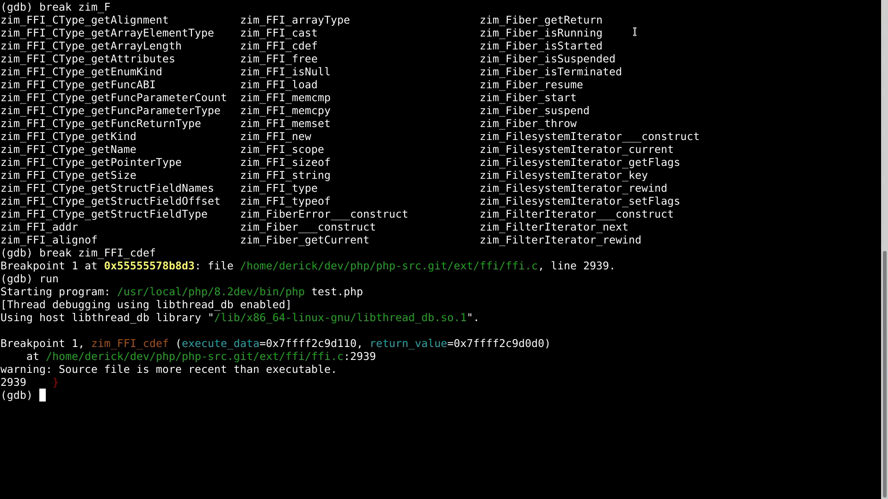
double_click(401, 263)
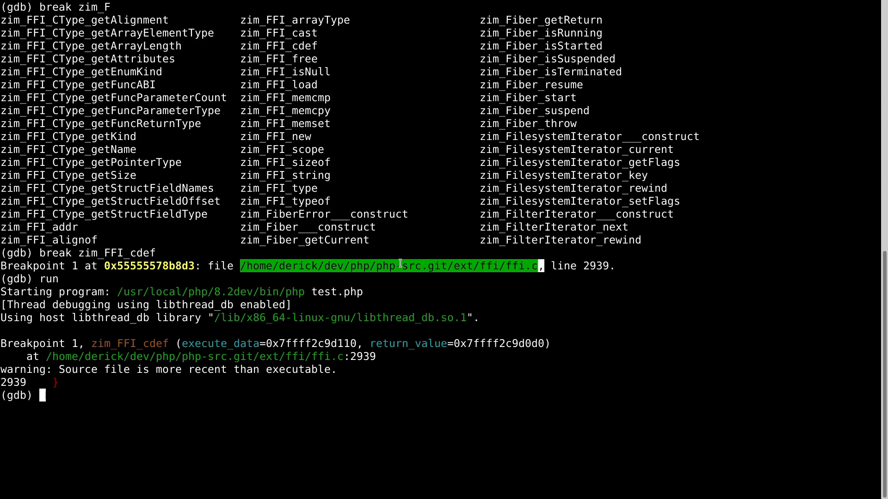
Step: In a new terminal, cd into dev/php/php-src.git and run ~/dev/php/build 8.2dev
key(ctrl+shift+t)
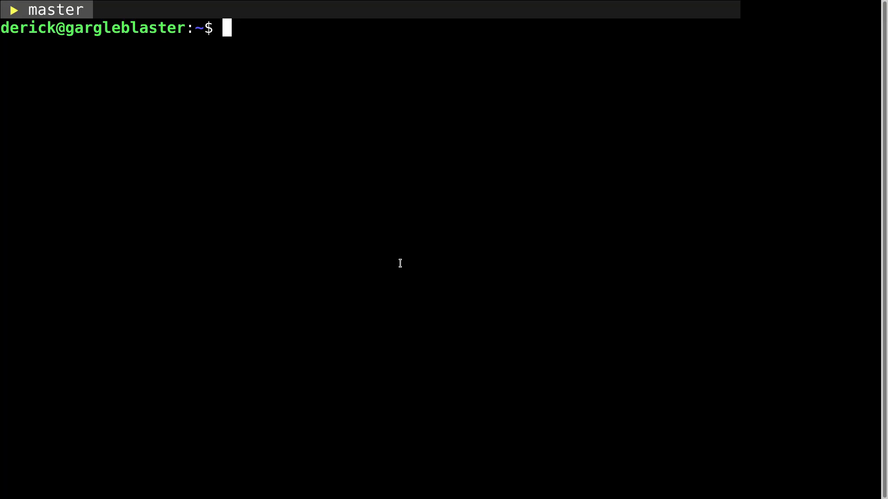
text(cd dev/php/php-src)
key(Tab)
key(Return)
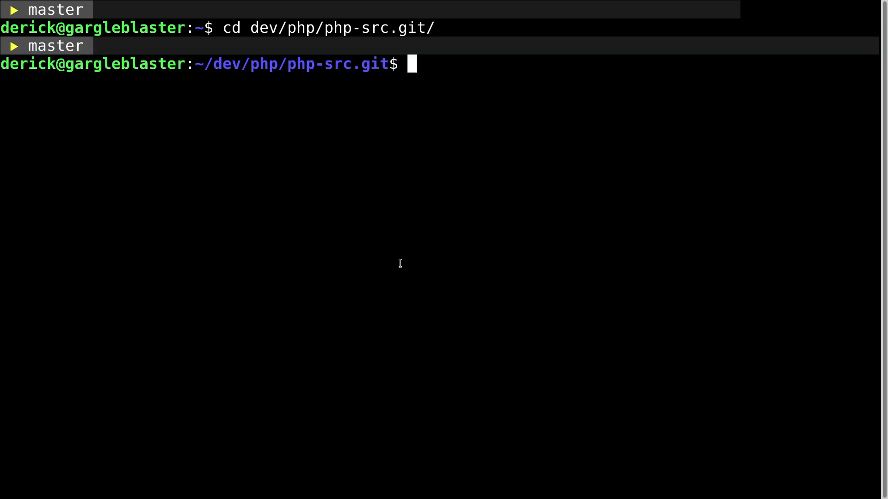
text(~)
text(/dev/php/build 8.2dev)
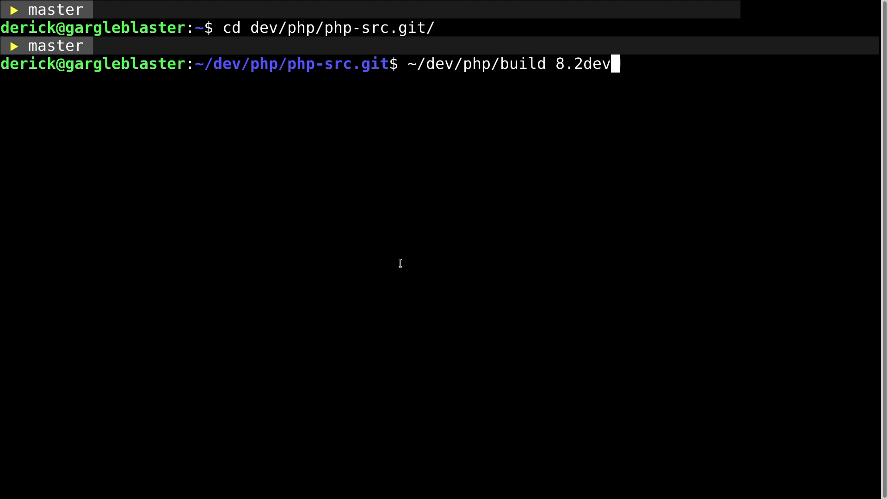
key(Return)
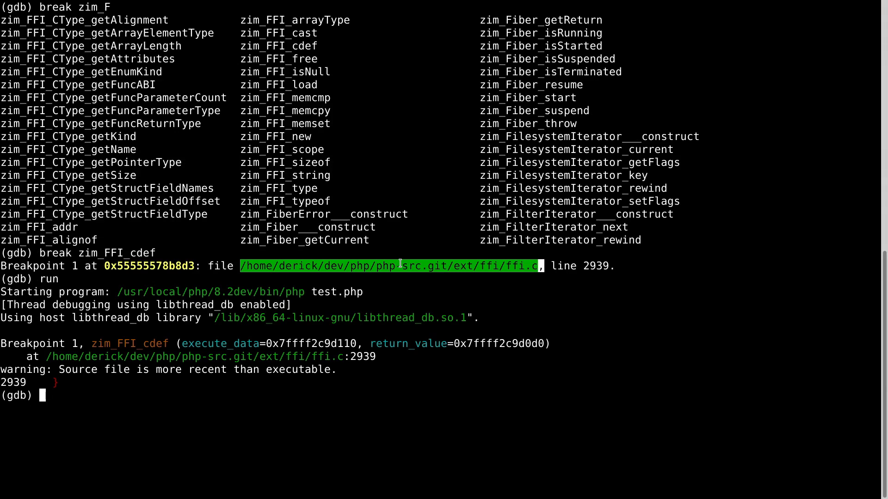
text(run)
Step: Run again, confirming the restart, and stop at breakpoint 1 showing line 2939's source
key(Return)
text(y or n) y)
key(Return)
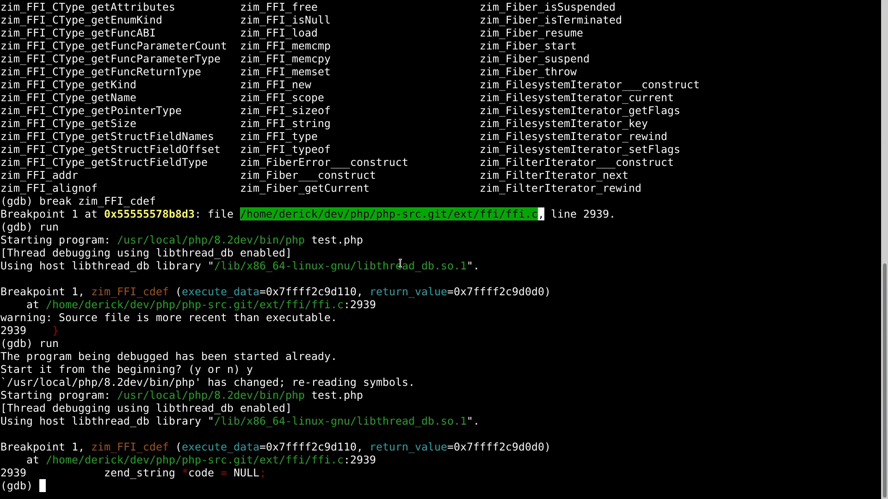
triple_click(156, 330)
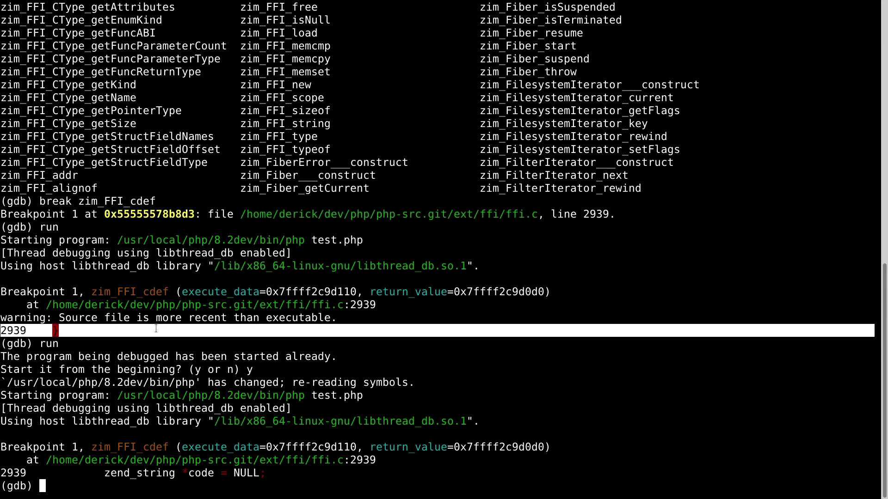
click(228, 294)
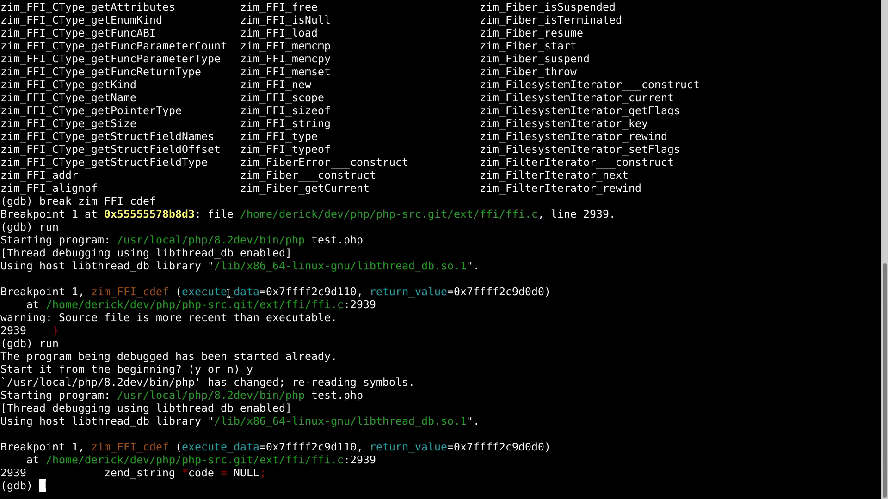
text(list)
Step: List zim_FFI_cdef's source and step with next through lines 2947-2948 to the if (lib) check at 2952
key(Return)
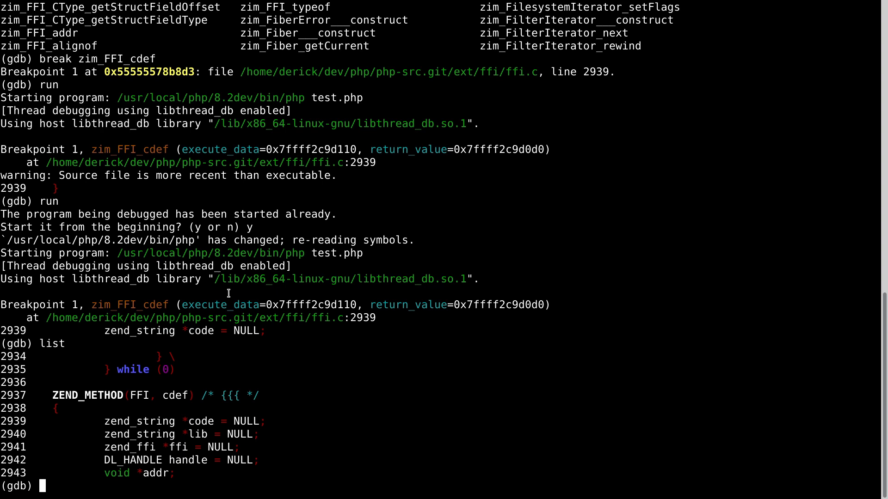
text(next)
key(Return)
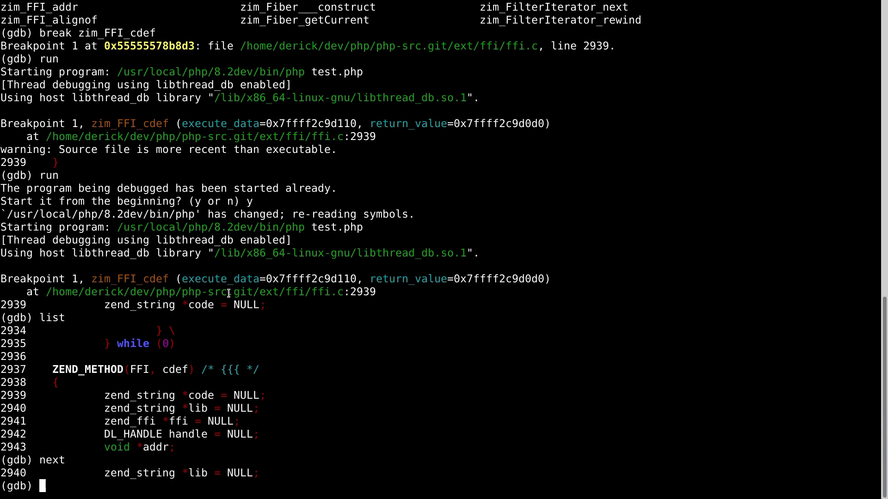
key(Return)
key(Return)
key(Return)
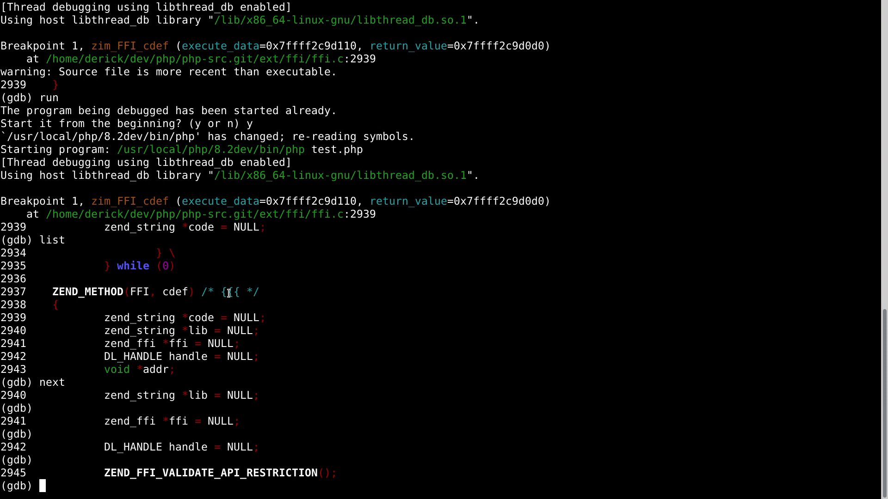
key(Return)
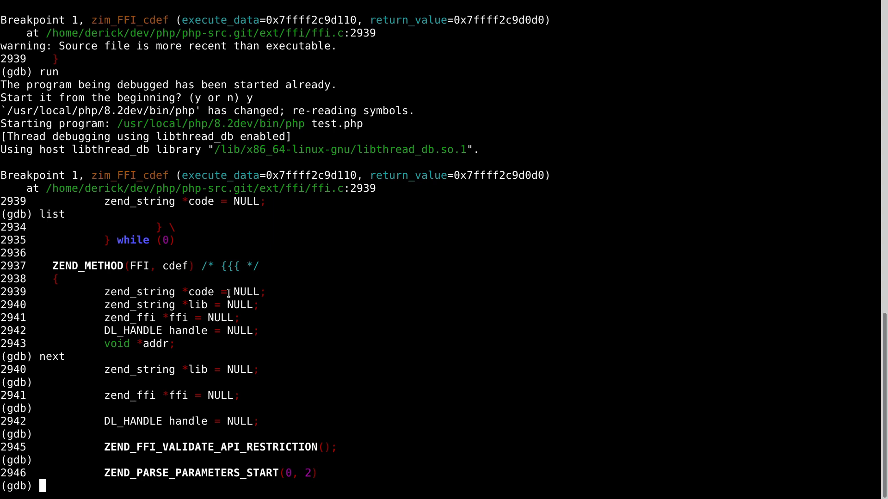
key(Return)
key(Return)
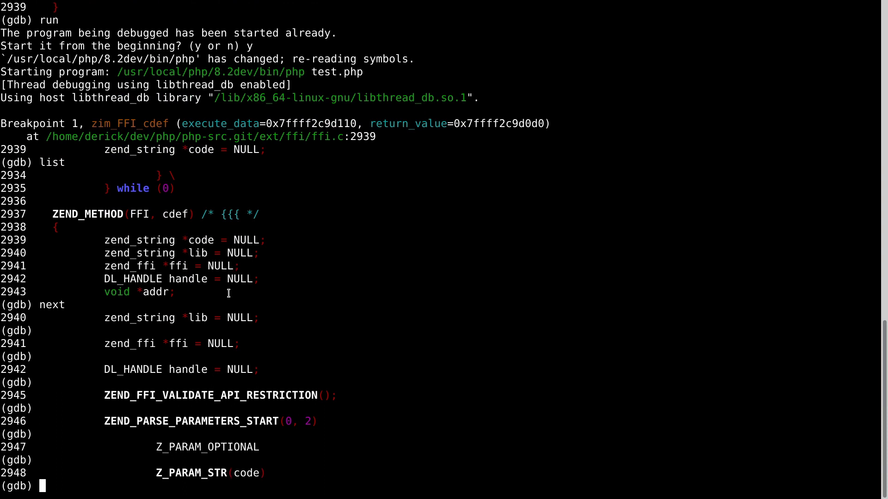
key(Return)
key(Return)
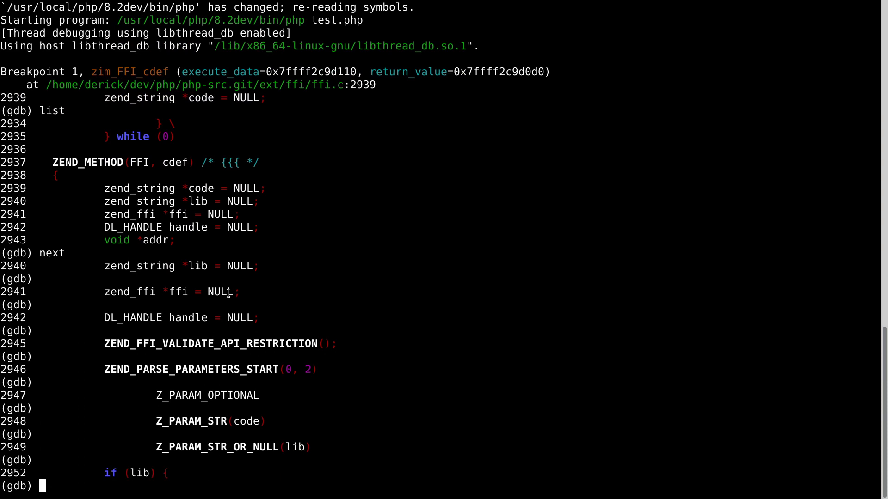
text(print)
text( code)
Step: Print code, code.val and (char*) code.val, revealing the two timelib declarations
key(Return)
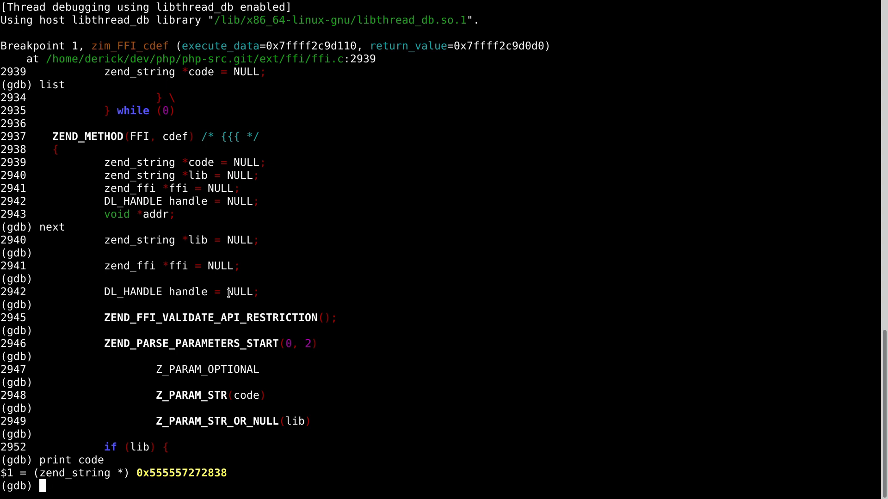
text(print code.val)
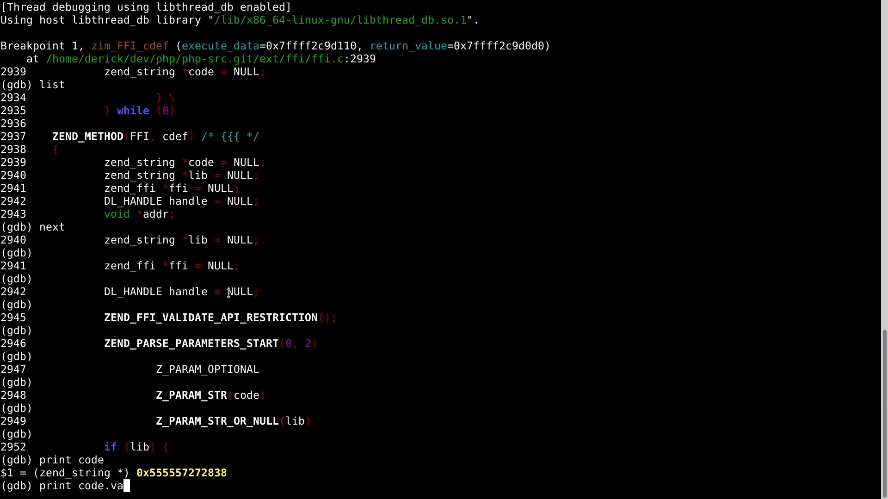
key(Return)
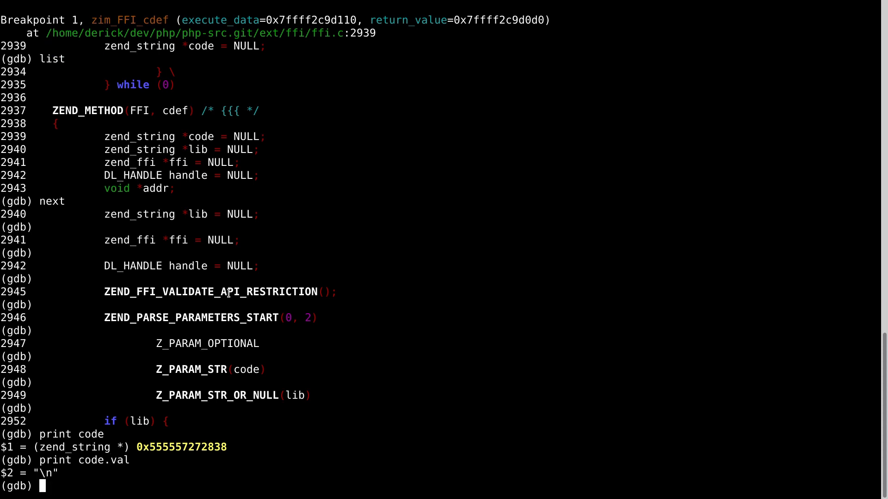
key(Up)
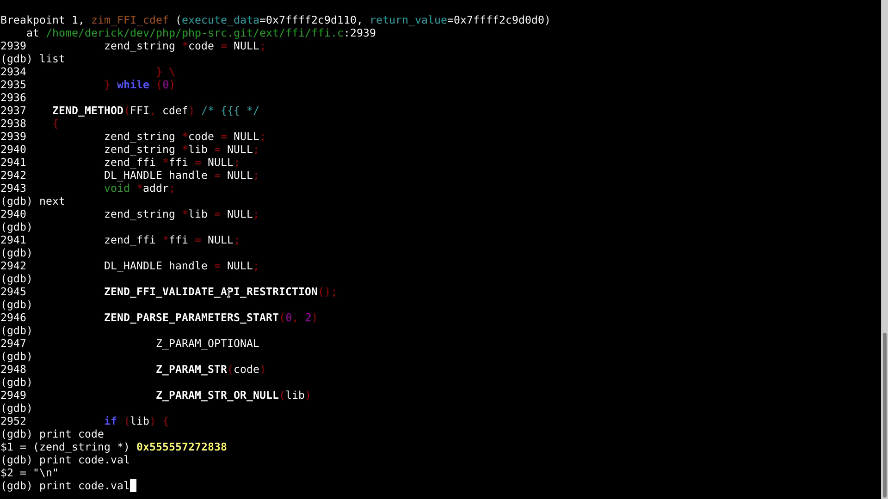
key(Left)
key(Left)
key(Left)
key(Left)
key(Left)
key(Left)
key(Left)
key(Left)
text((char*))
key(Return)
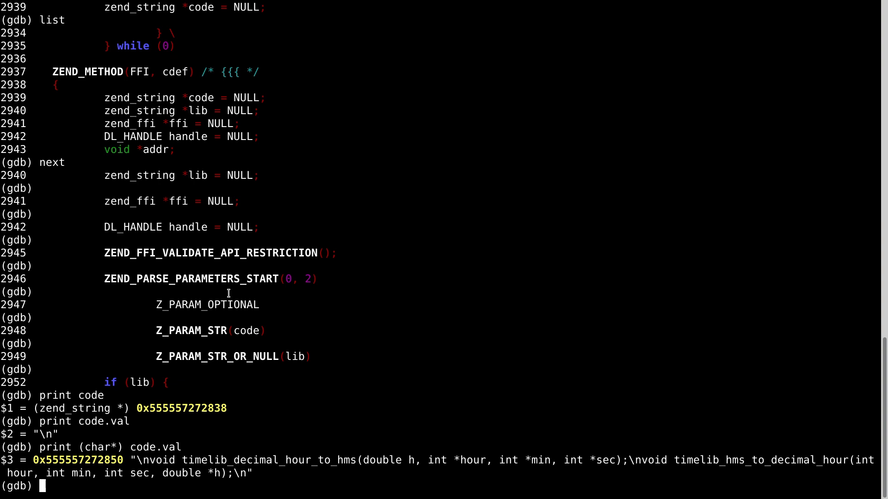
text(p lib)
Step: Print lib and confirm it is NULL
key(Return)
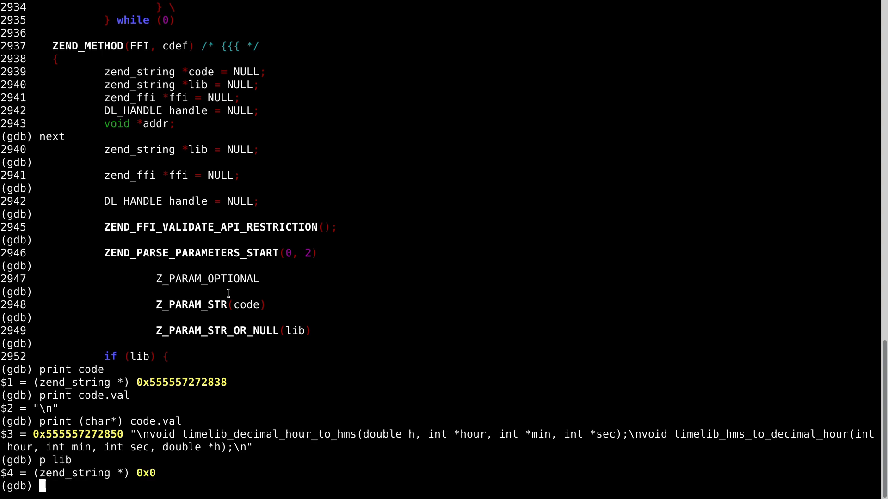
triple_click(195, 149)
click(391, 237)
text(next)
Step: Step to line 2961, list the source, and keep stepping through 2965-2970 to the zend_ffi_parse_decl check at 2972
key(Return)
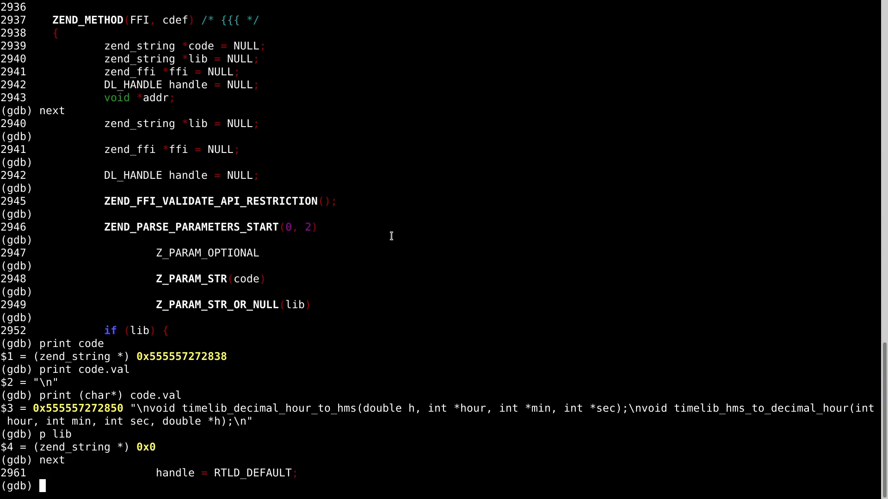
text(list)
key(Return)
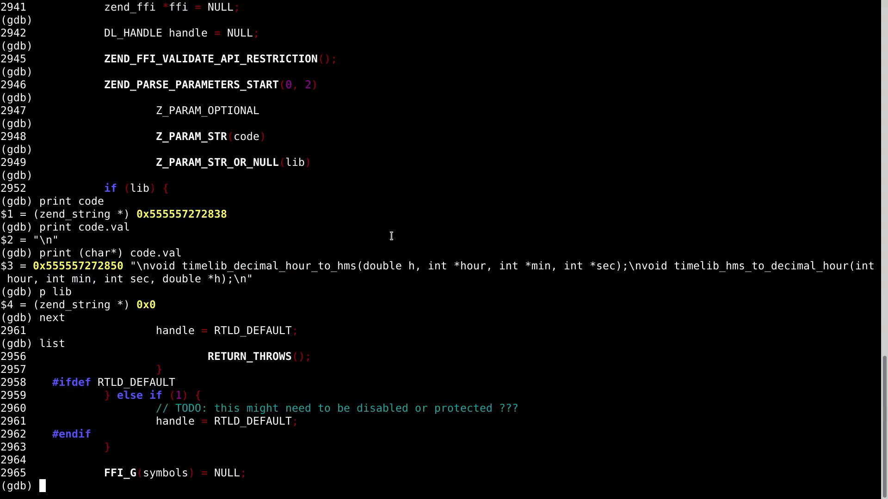
text(next)
key(Return)
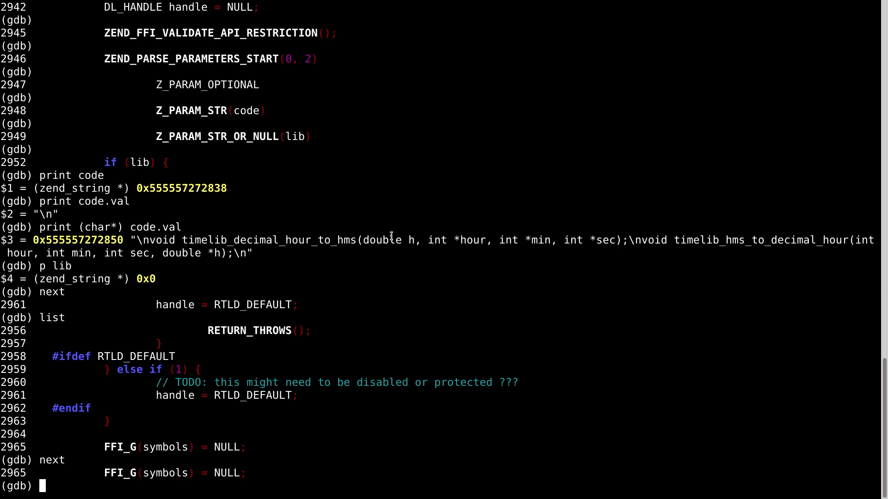
key(Return)
key(Return)
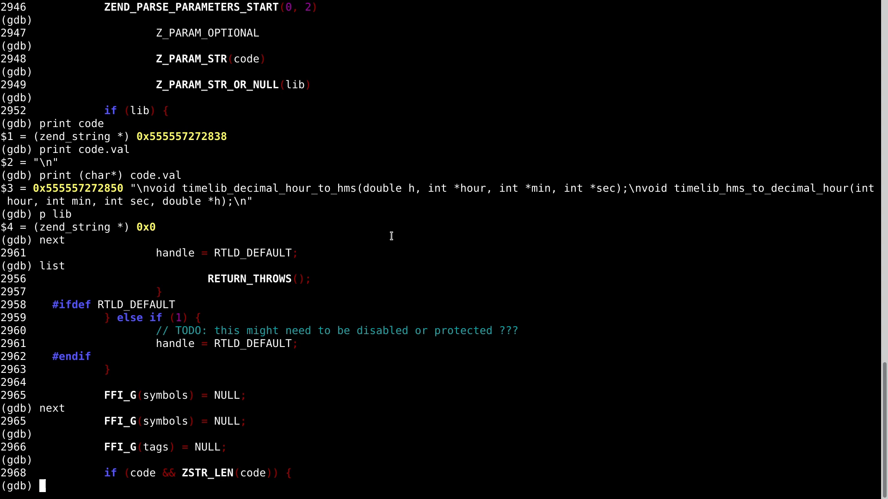
key(Return)
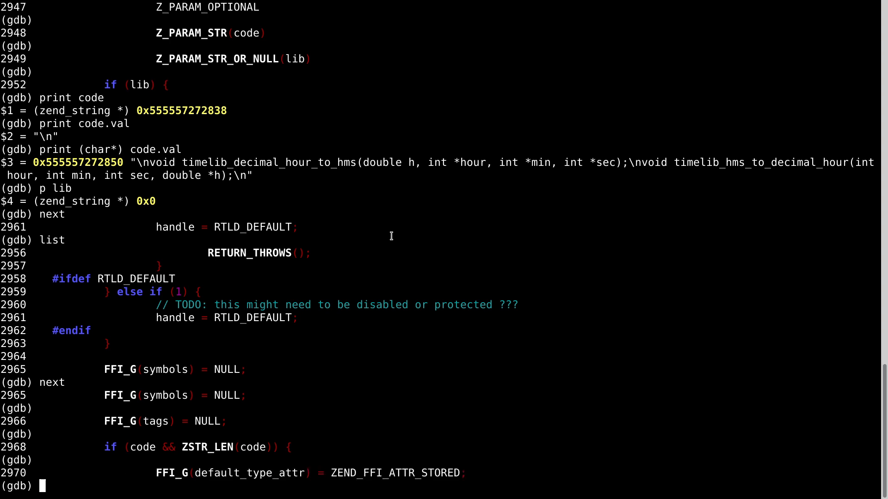
key(Return)
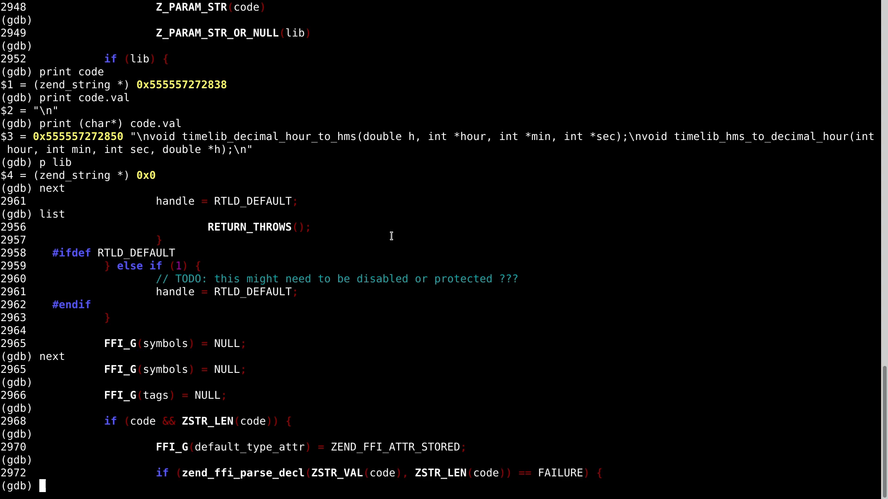
Step: Suspend gdb and view ext/ffi/ffi.c at line 2972 in nvim, briefly marking that line
key(ctrl+b)
text(nvim ext/ffi/ffi.c)
key(Return)
text(:)
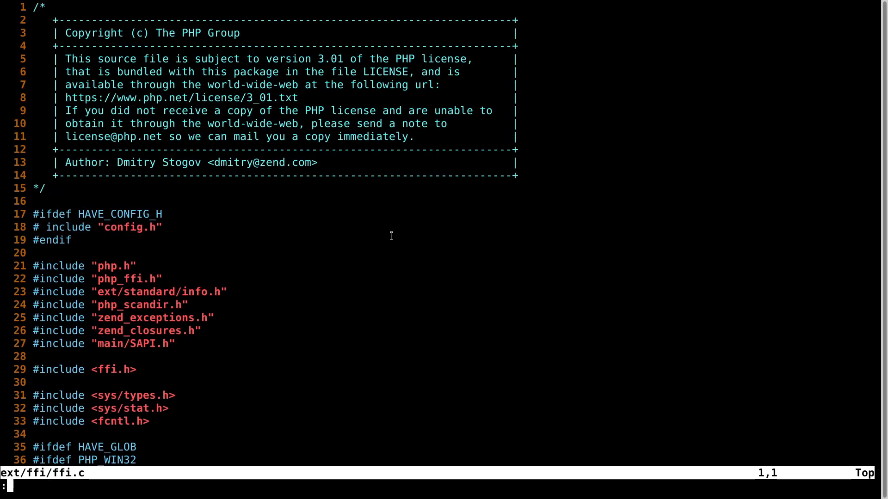
text(2972)
key(Return)
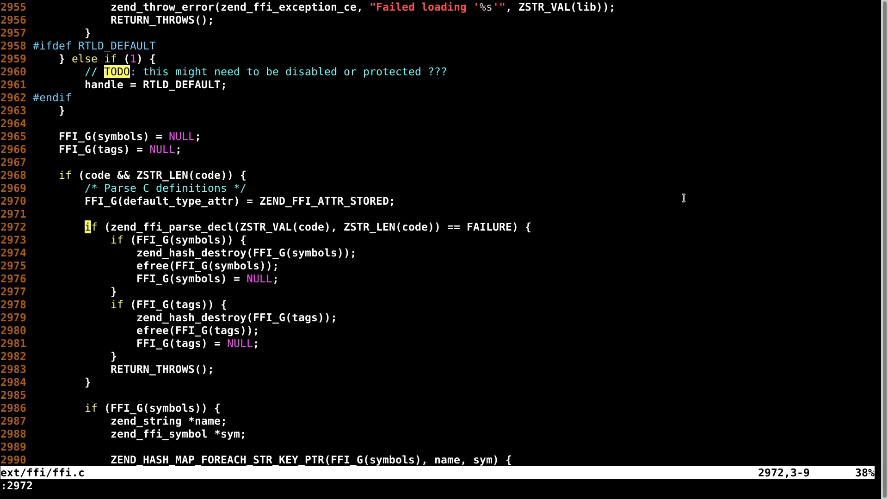
key(shift+v)
key(Escape)
Step: Step to the symbol loop at line 2990 and print ffi_globals.symbols after 'print symbols' fails
key(alt+Tab)
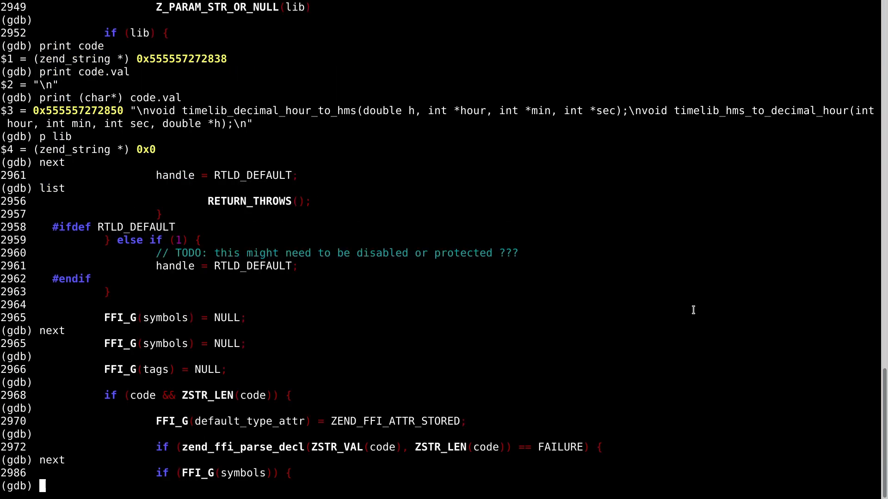
key(Return)
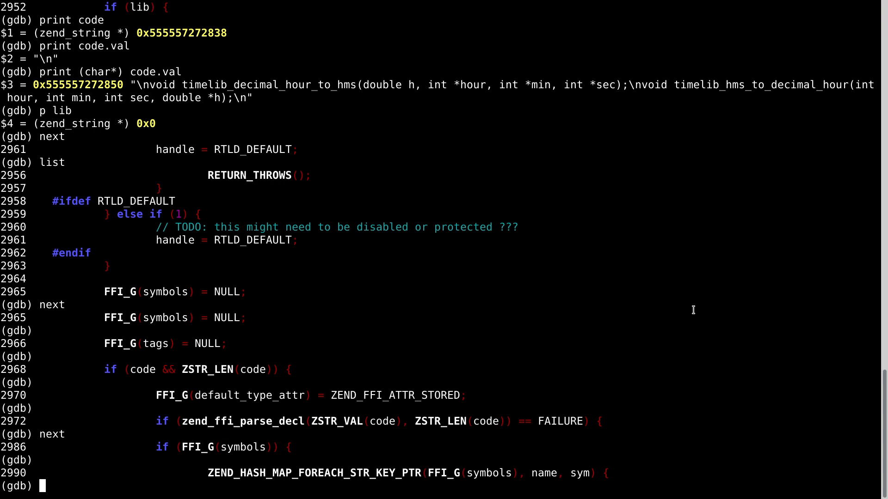
text(print symbols)
key(Return)
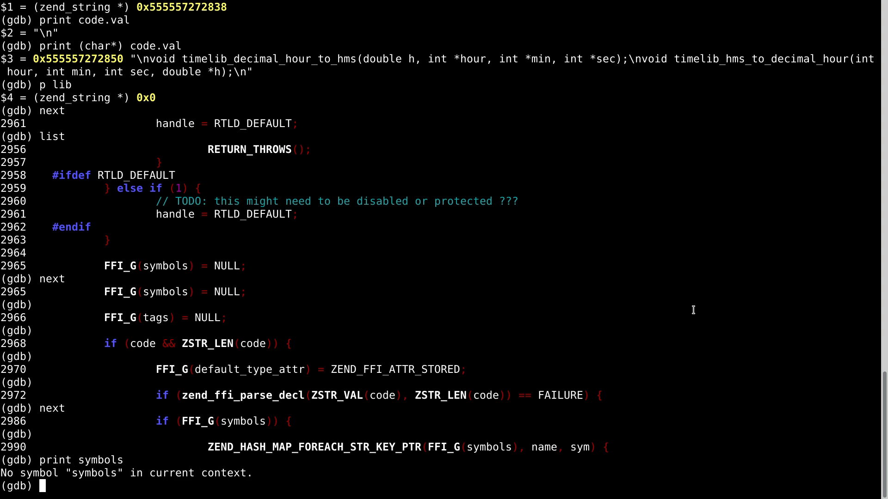
text(print ffi_globals)
key(BackSpace)
text(.)
double_click(439, 448)
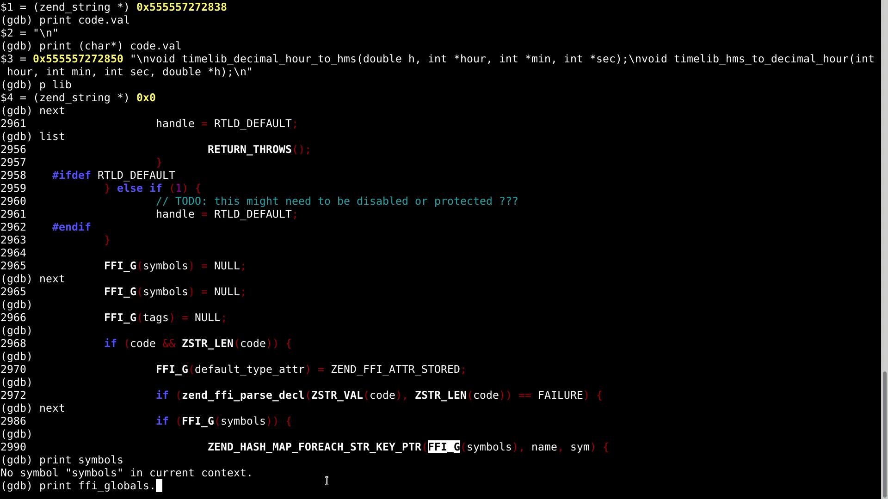
text(symbols)
key(Return)
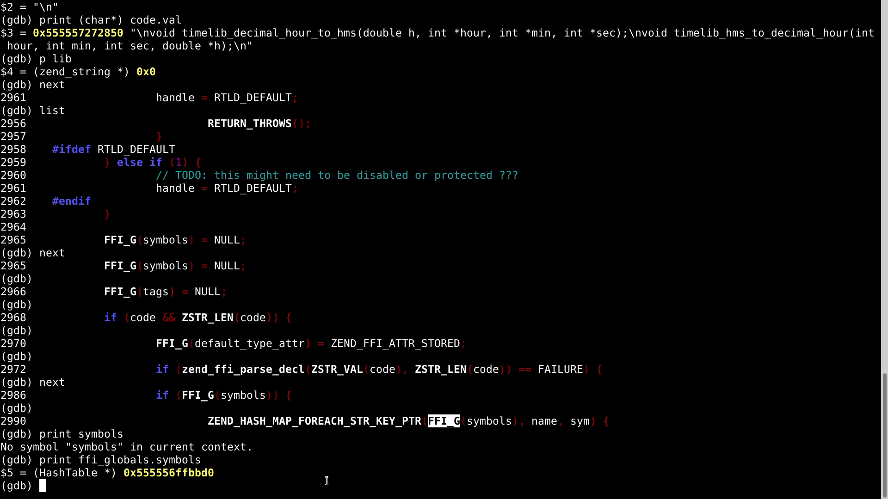
text(source ~/dev/php/php-src.git/.gdbinit)
Step: Source php-src's .gdbinit and dump ffi_globals.symbols with print_ht, showing the two timelib entries
key(Return)
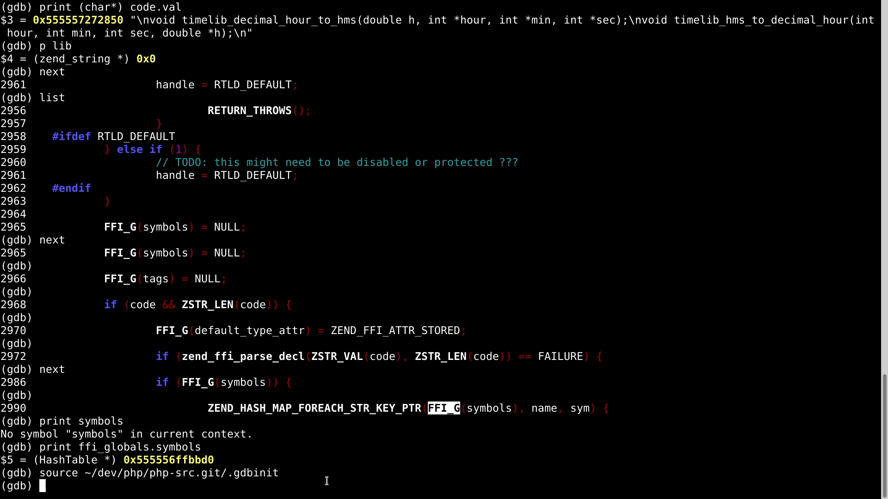
text(print_ht)
key(Tab)
key(Tab)
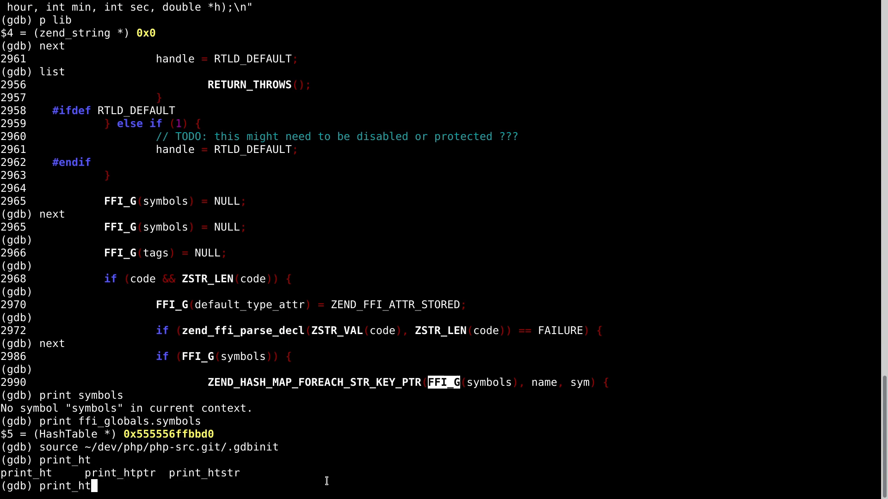
text( ffi)
text(_globals.)
text(symbols)
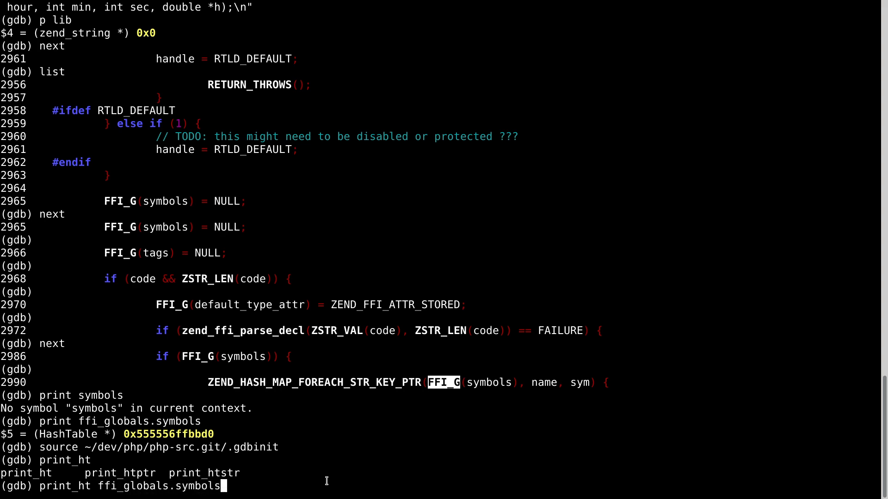
key(Return)
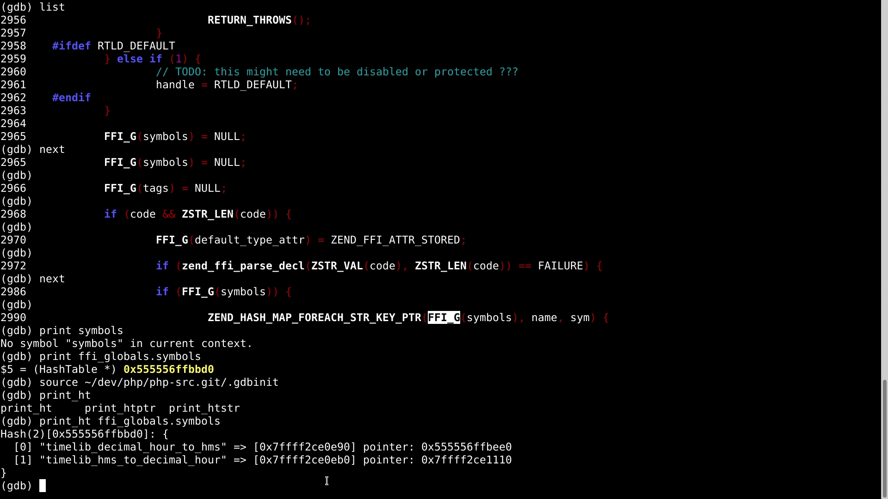
click(526, 374)
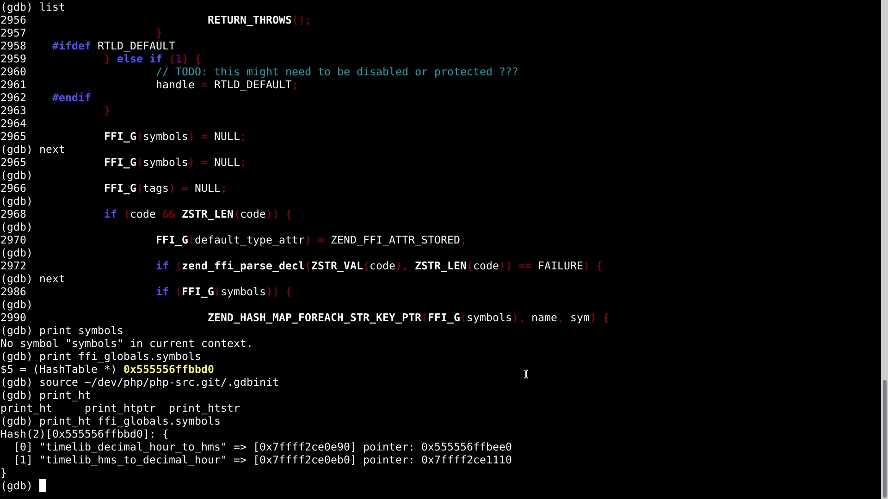
text(next)
Step: Step to line 2991 and print sym and *sym, a function entry with null address
key(Return)
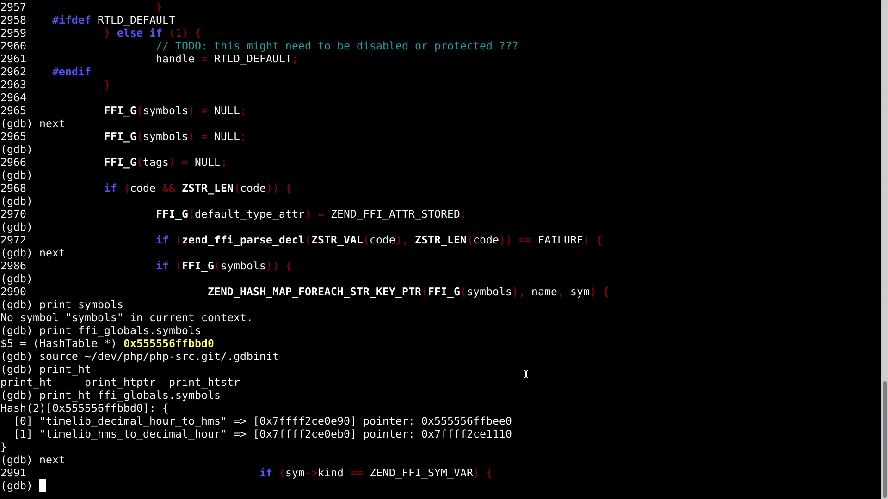
text(p sym)
key(Return)
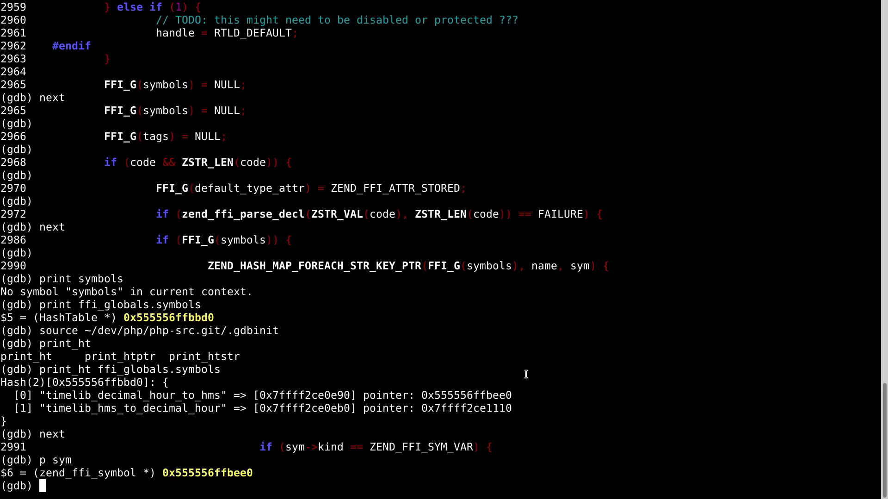
text(p *)
text(sym)
key(Return)
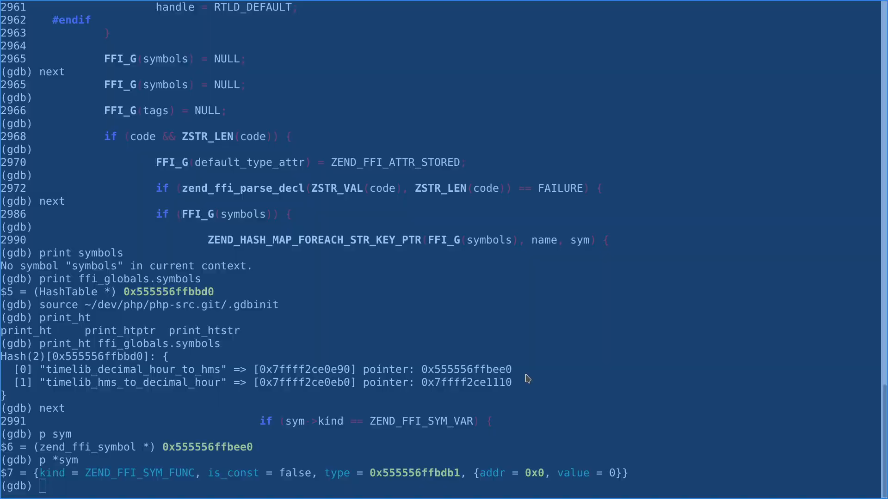
key(alt+Tab)
key(j)
key(j)
key(j)
key(j)
key(j)
key(j)
key(j)
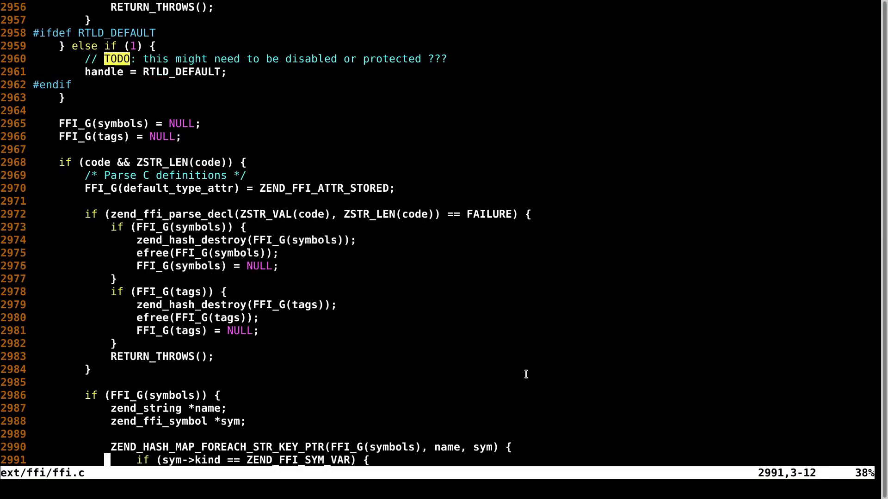
key(j)
key(j)
key(j)
key(j)
key(j)
key(j)
key(j)
key(j)
key(j)
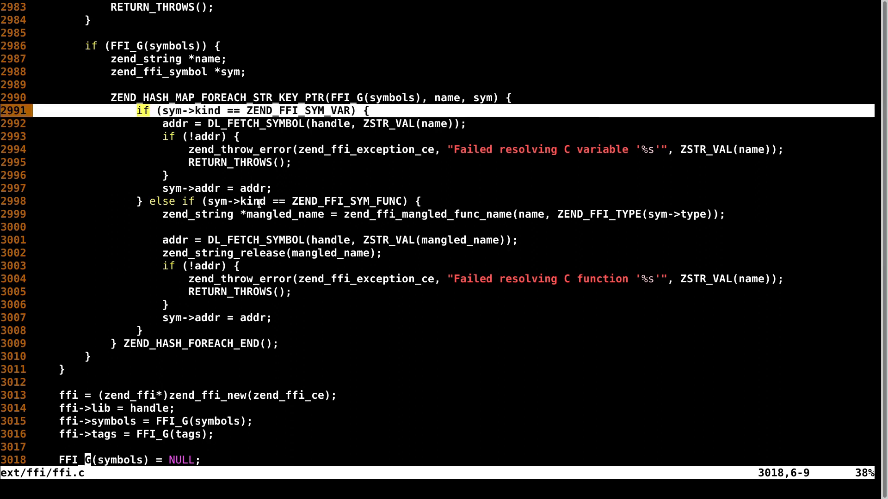
click(118, 201)
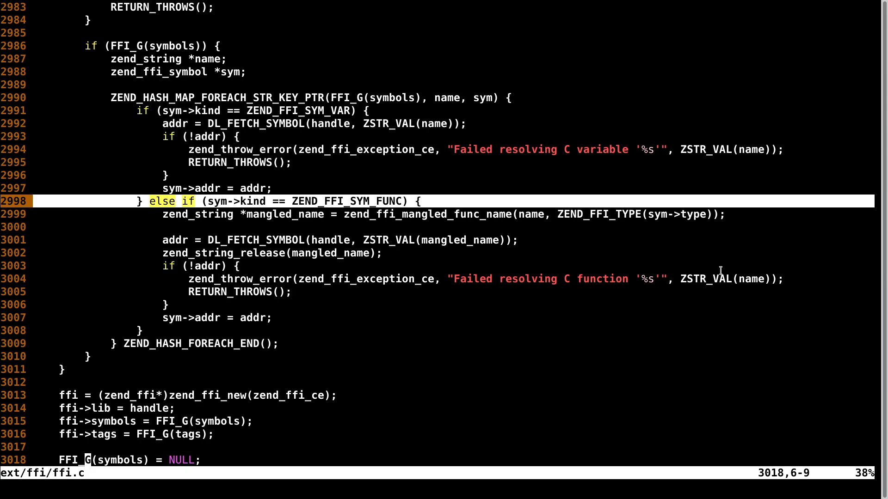
key(alt+Tab)
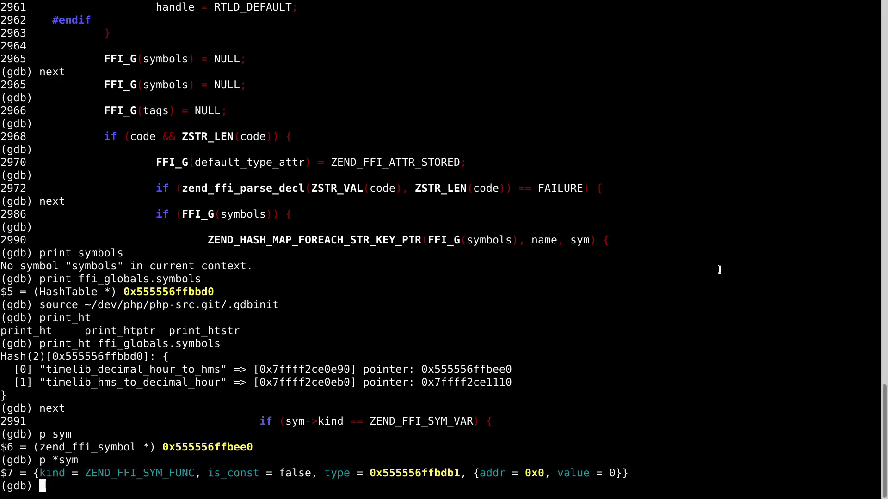
text(next)
Step: Step into the function branch and print the mangled name, the null addr and the null handle
key(Return)
key(Return)
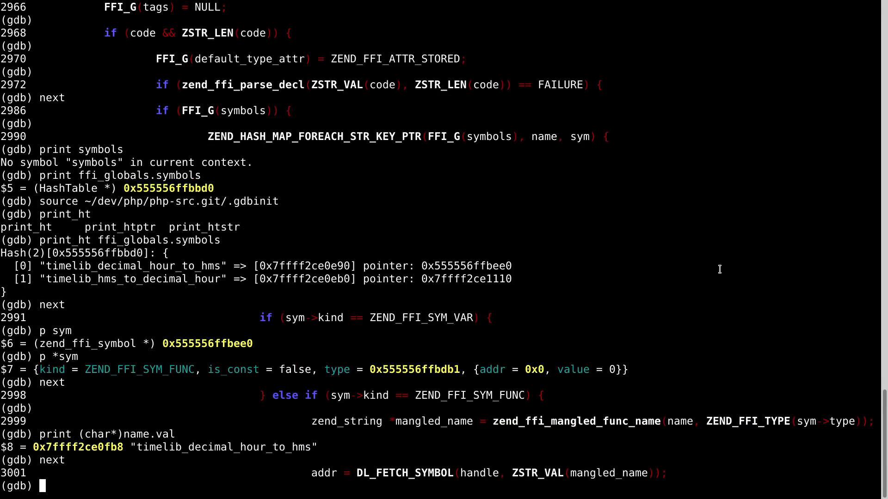
text(print (char)
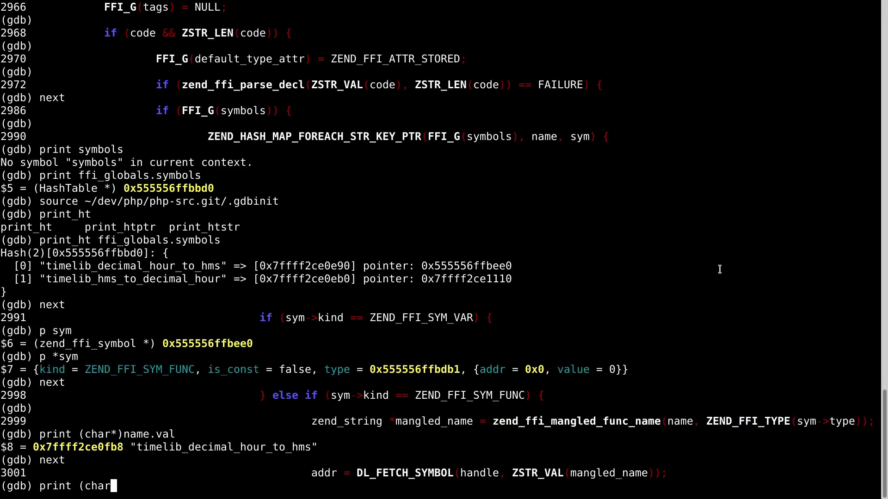
text(*)mangled_name.val)
key(Return)
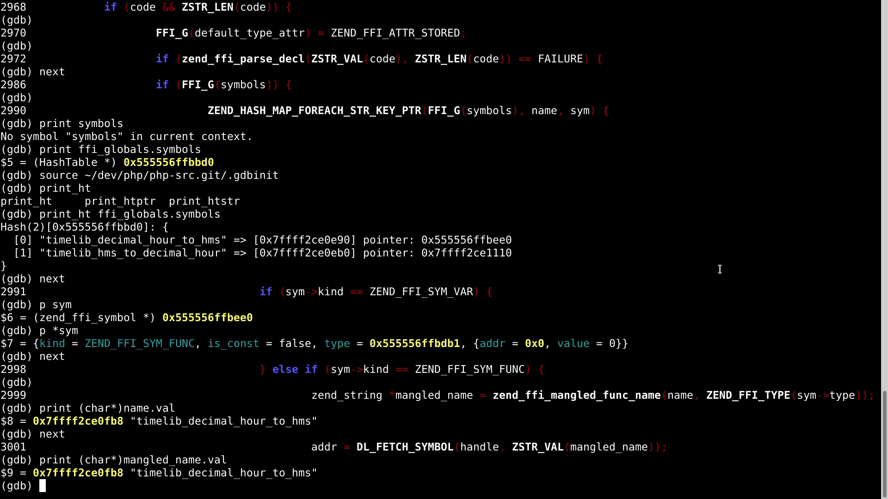
text(p DLp addr)
key(Return)
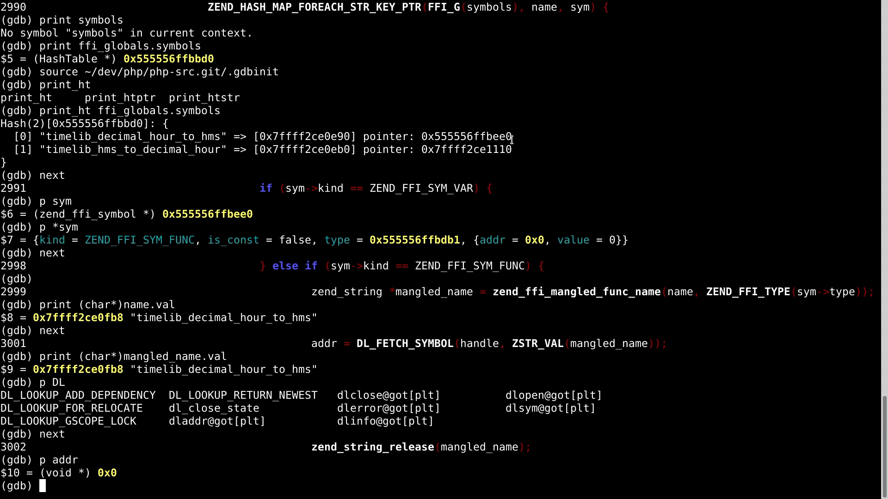
text(p handle)
key(Return)
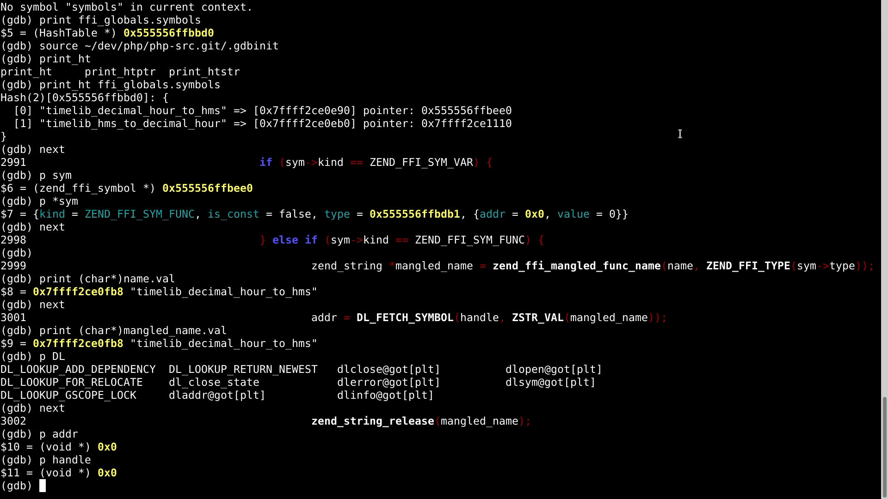
text(break 3001)
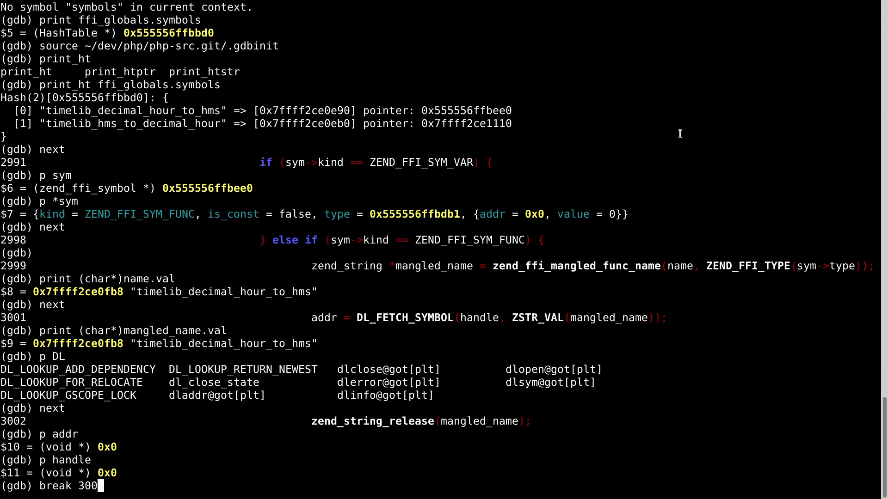
Step: Set breakpoint at line 3001, delete breakpoint 1 and rerun test.php from the start
key(Return)
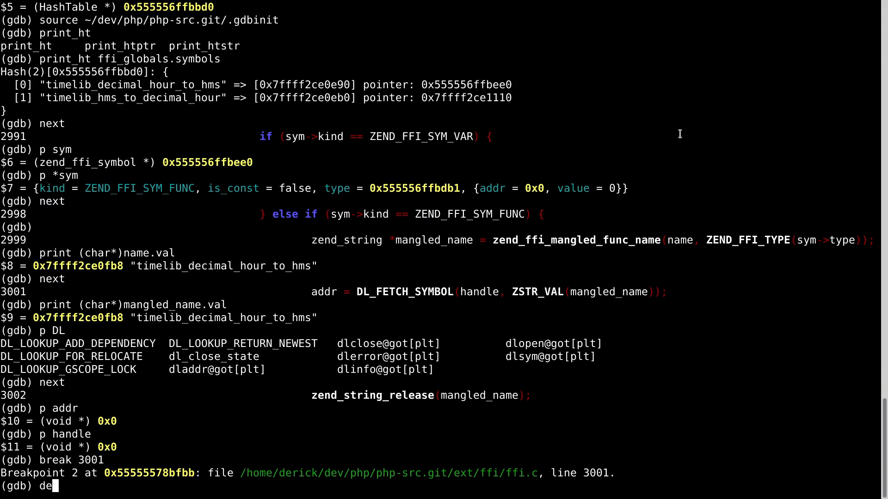
text(dele 1)
key(Return)
text(run)
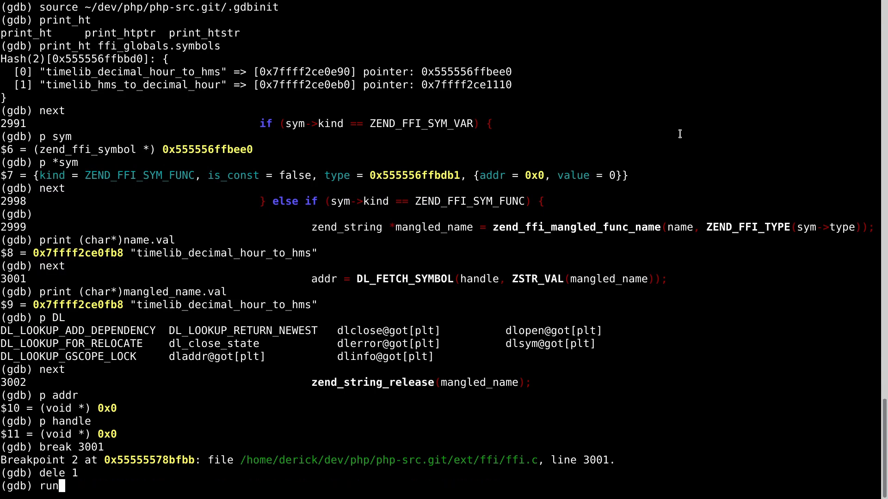
key(Return)
text(y or n))
key(Return)
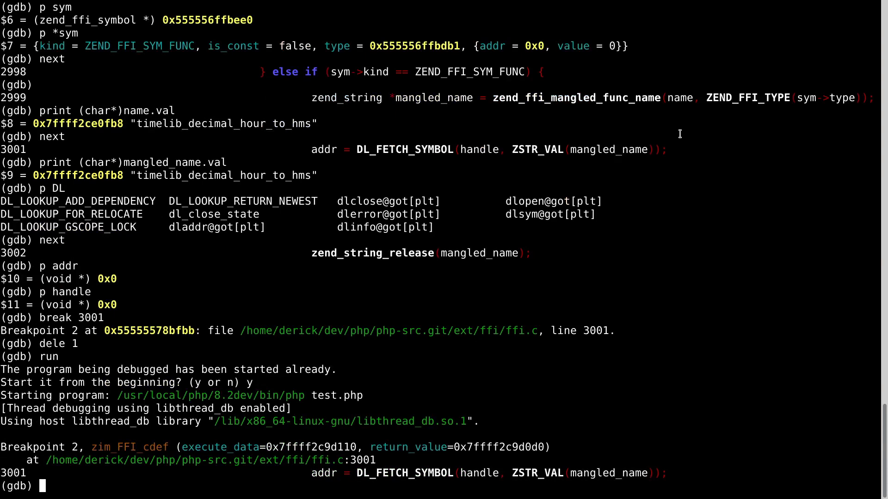
text(step)
Step: Step into dlsym with the null handle, return to line 3002 and confirm addr is still null
key(Return)
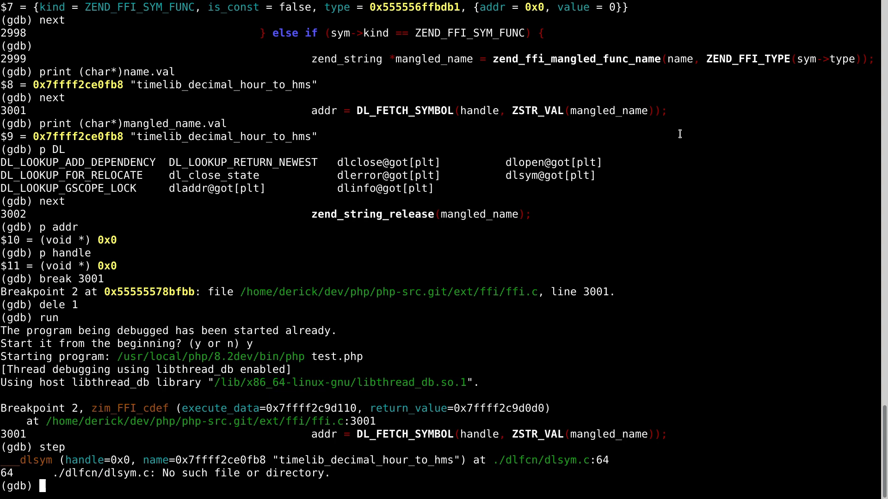
text(next)
key(Return)
key(Return)
key(Return)
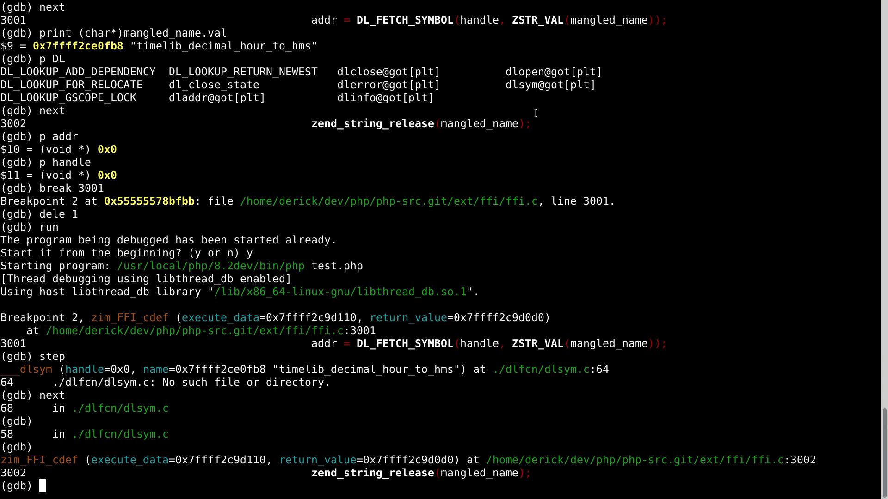
text(p addr)
key(Return)
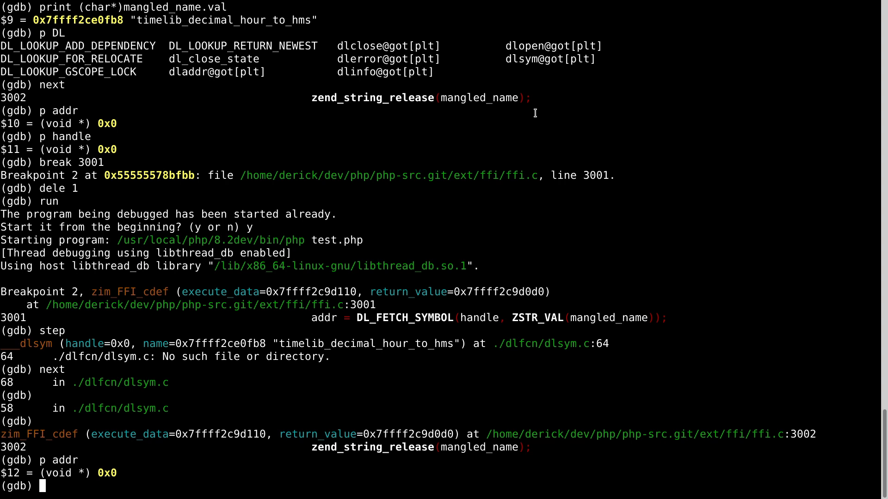
key(ctrl+a)
text(cnm `which php` | grep)
key(ctrl+a)
key(n)
Step: Run nm `which php` | grep timelib_decimal_hour_to_hms, showing the symbol with lowercase type t
double_click(366, 343)
key(ctrl+a)
key(n)
middle_click(428, 288)
key(Return)
key(ctrl+a)
key(Escape)
key(k)
key(k)
key(w)
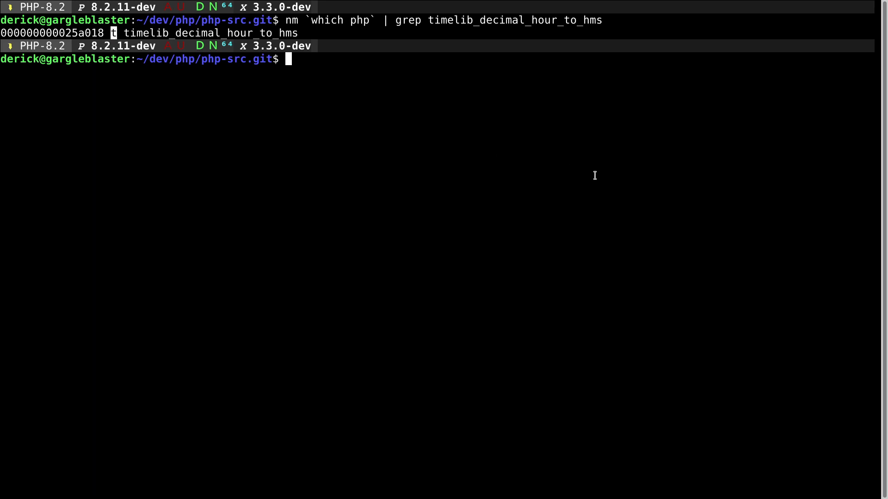
key(Escape)
text(man nm)
Step: Open man nm and search /code for the symbol-type descriptions
key(Return)
text(/code)
key(Return)
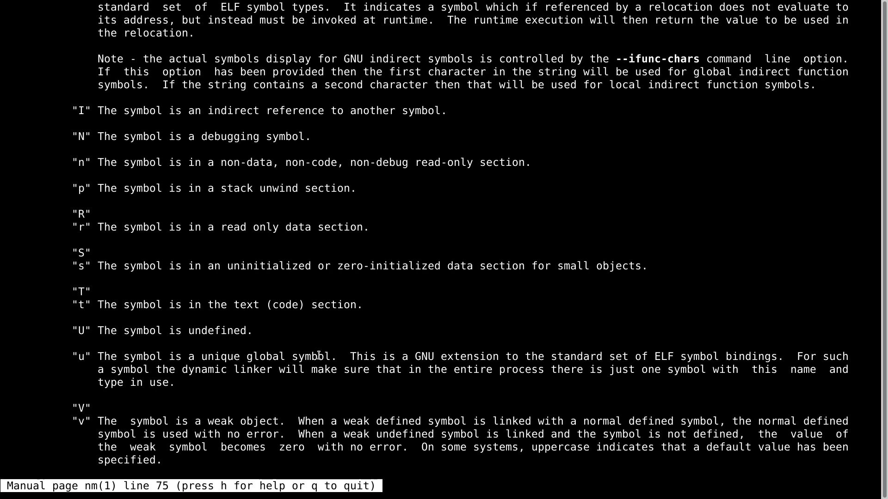
scroll(299, 344, up, 4)
scroll(243, 250, up, 10)
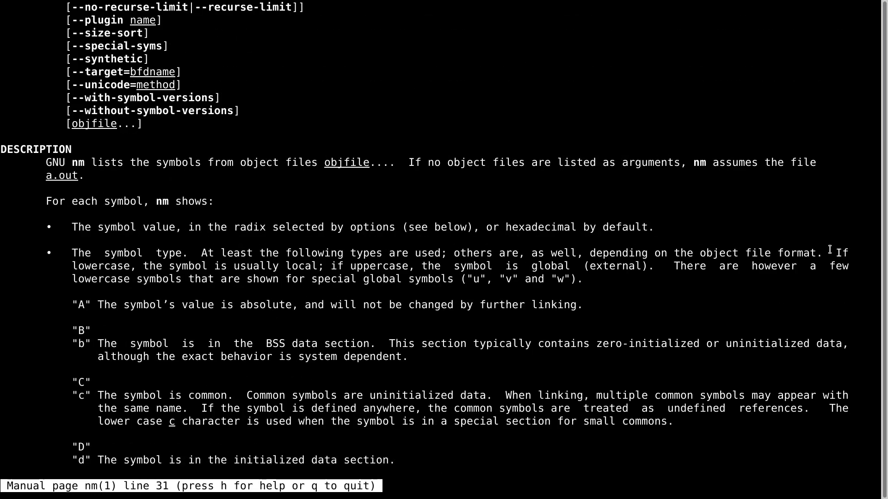
Step: Select the nm man sentence that lowercase types are local and uppercase global
mouse_move(837, 253)
mouse_down()
mouse_move(423, 265)
mouse_move(654, 266)
mouse_up()
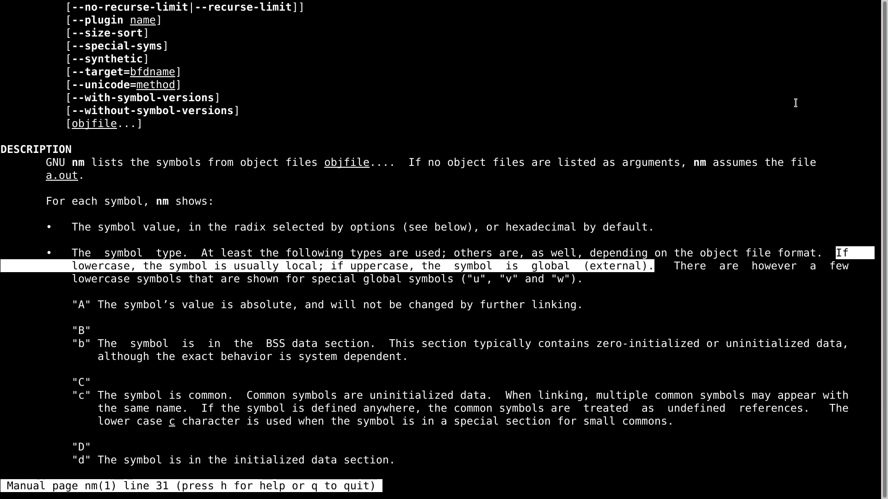
Step: Quit man and rerun nm filtered on 'timelib_', listing all timelib symbols as local
key(q)
key(Up)
key(Up)
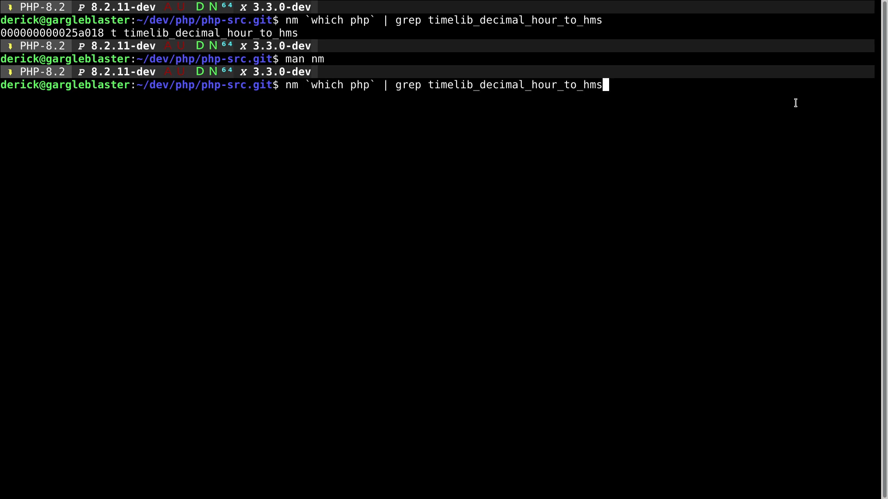
key(BackSpace)
key(BackSpace)
key(BackSpace)
key(BackSpace)
key(BackSpace)
key(BackSpace)
key(BackSpace)
key(BackSpace)
key(BackSpace)
key(Return)
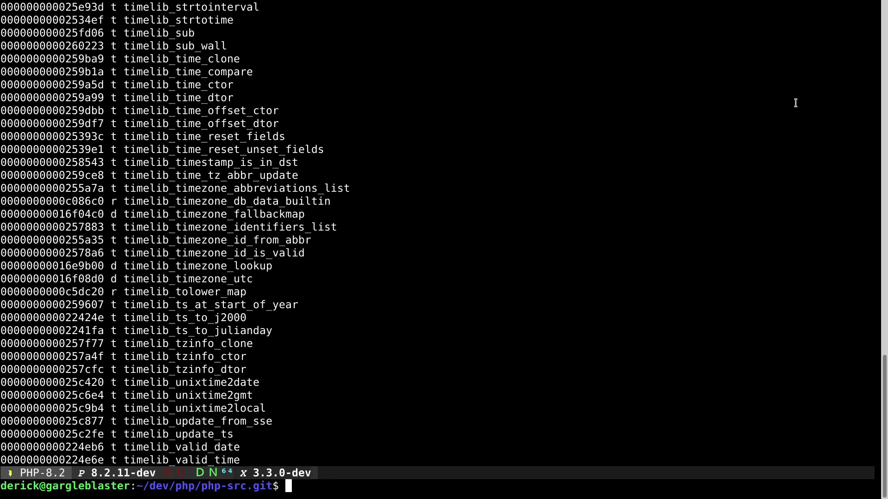
scroll(359, 306, up, 15)
scroll(359, 306, down, 3)
scroll(359, 306, down, 3)
scroll(359, 306, down, 3)
scroll(360, 306, down, 4)
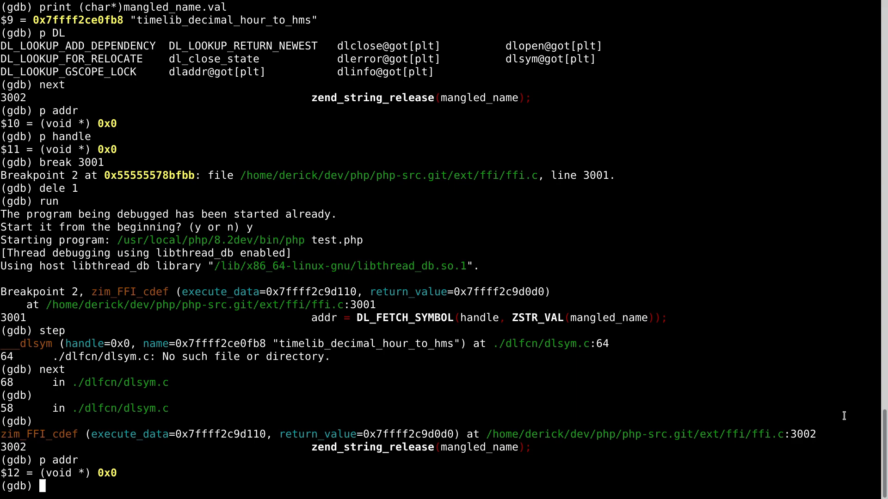
Step: Open a fresh tmux shell and run nm `which php` | grep timelib | less
key(ctrl+b)
key(c)
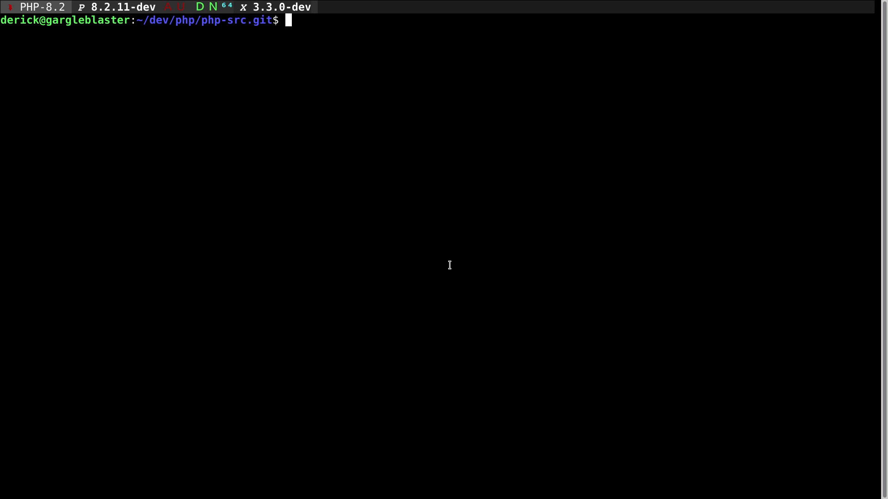
text(nm `which p)
text(hp` | grep timeli)
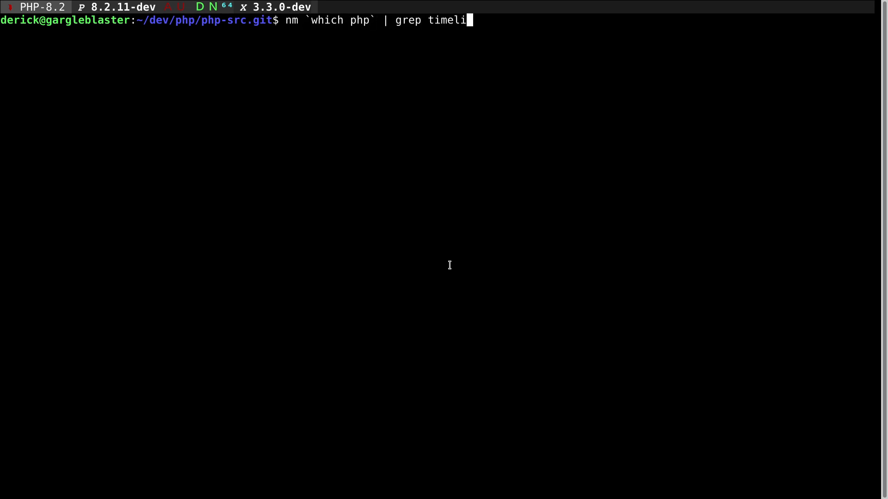
text(b | less)
key(Return)
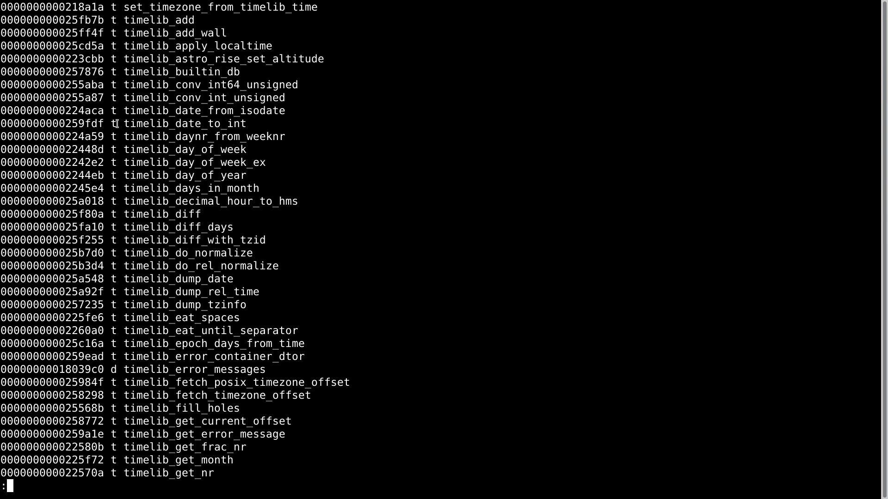
double_click(78, 71)
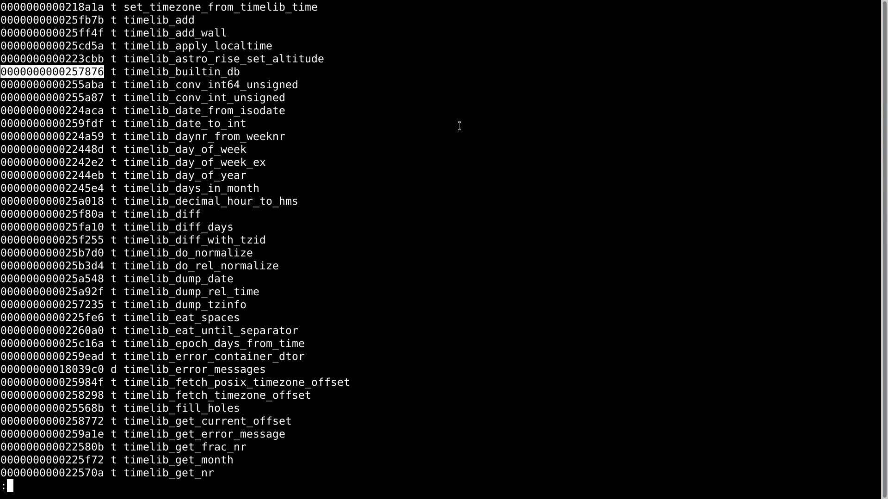
double_click(169, 20)
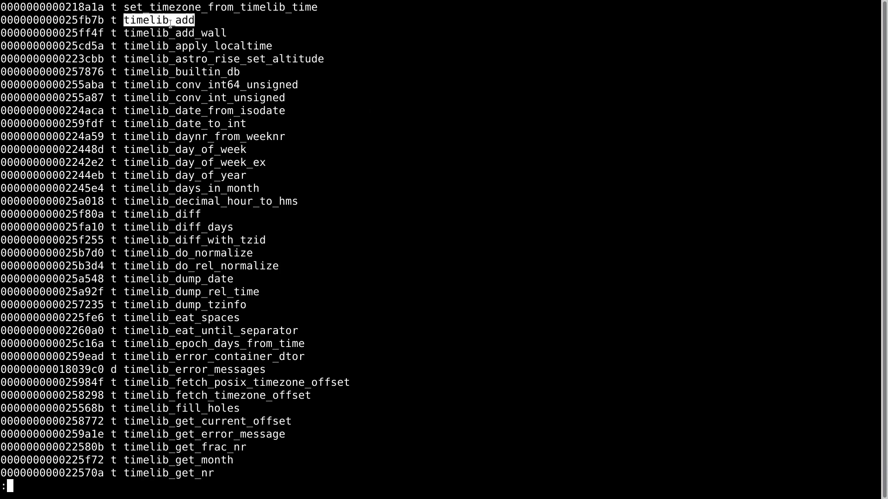
double_click(58, 21)
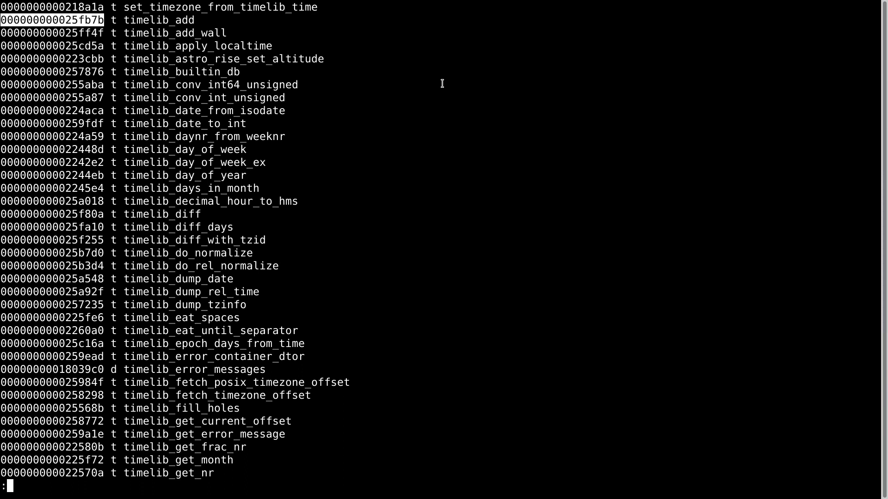
click(135, 62)
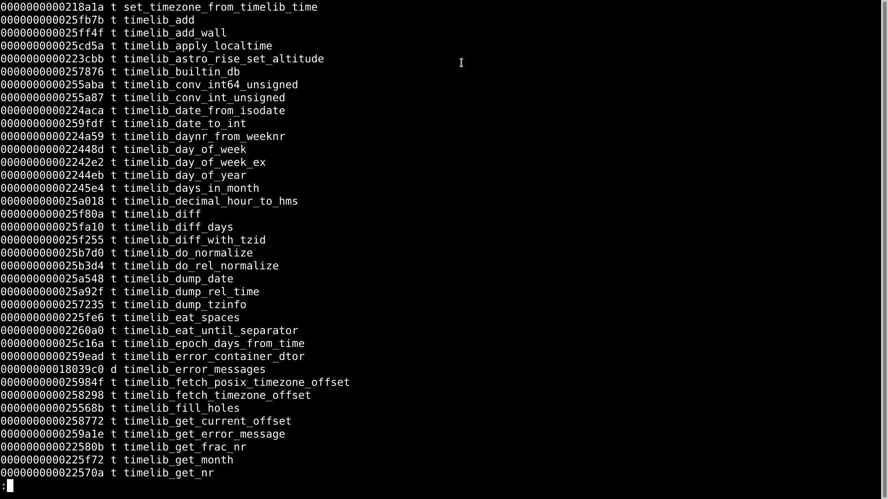
Step: Run strip on the installed php binary and confirm nm | grep timelib reports no symbols
key(q)
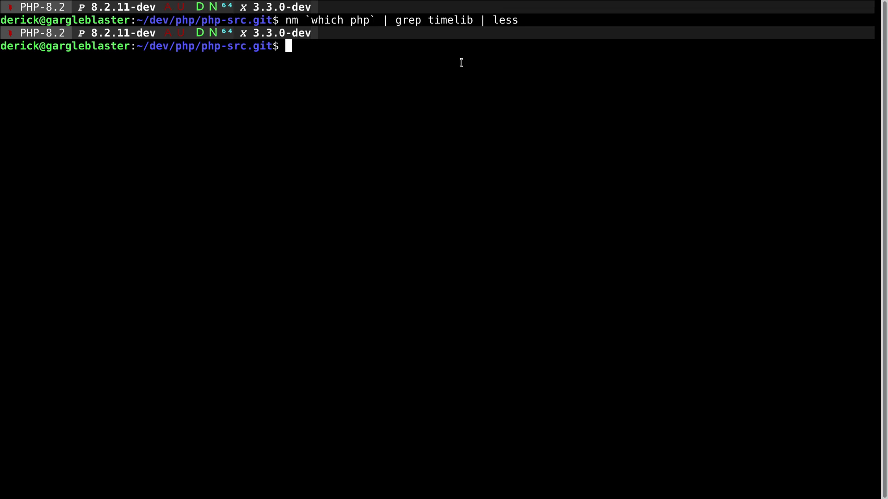
text(strip `which php`)
key(Return)
key(Up)
key(Up)
key(Return)
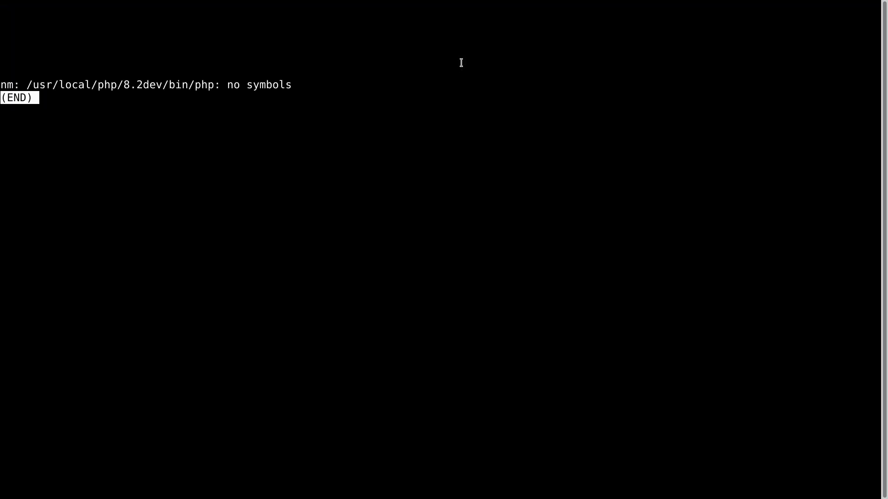
key(q)
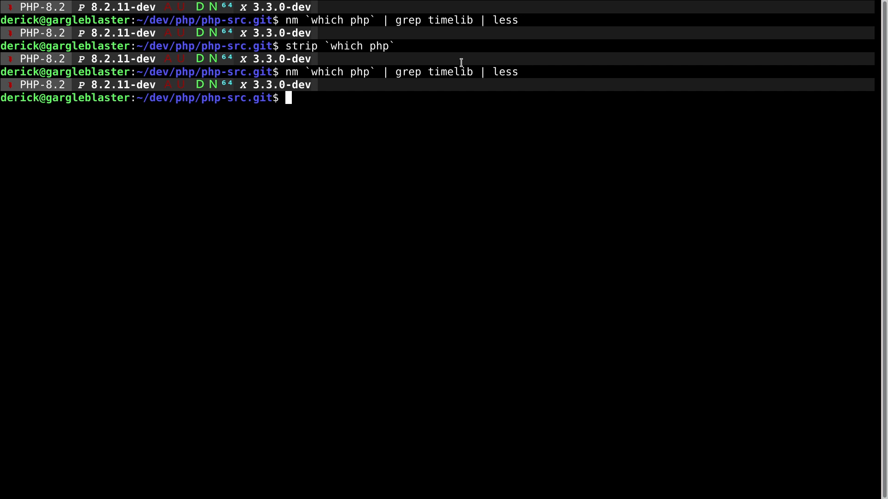
text(cd ../../derickr-t)
Step: In derickr-timelib, page nm timelib.so | grep timelib and highlight a local t and a global T symbol
key(Tab)
key(Return)
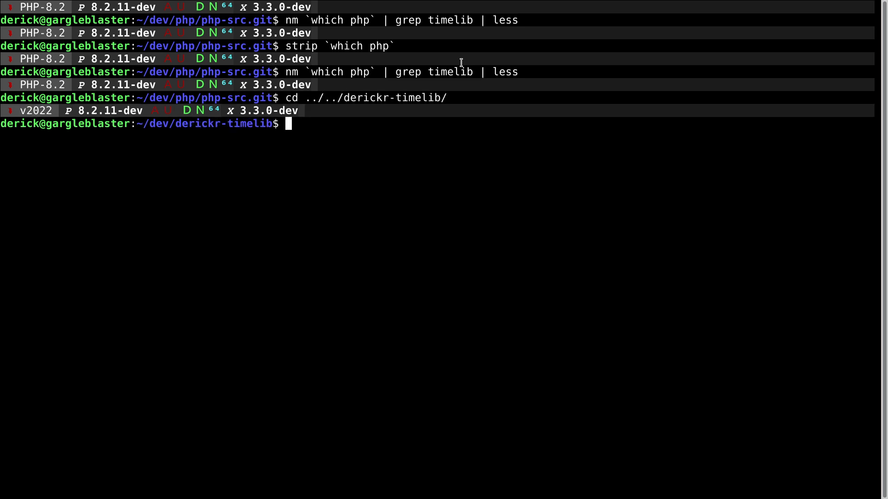
text(ls timelib.so)
key(Return)
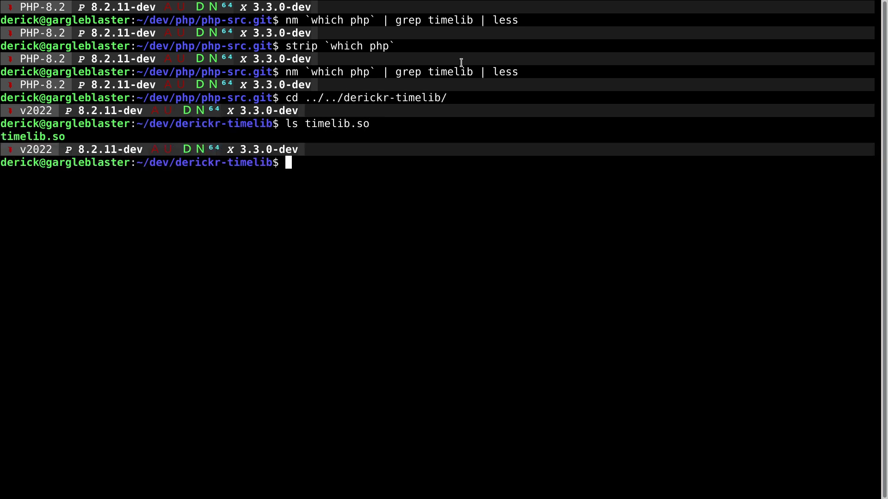
text(nm timelib.so | grep time)
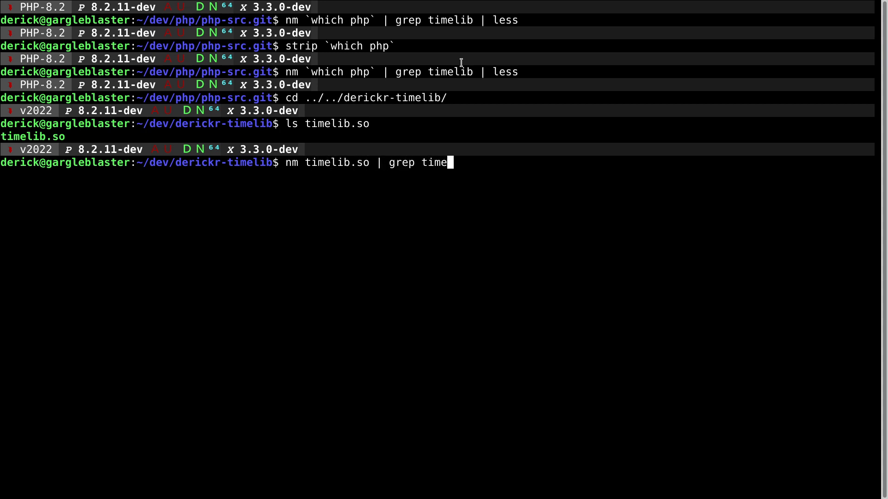
text(lib | less)
key(Return)
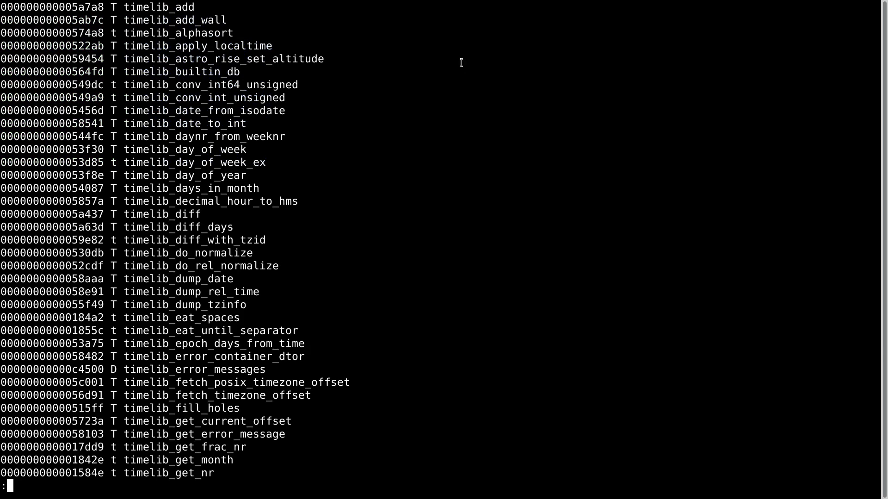
double_click(113, 85)
double_click(112, 59)
text(q)
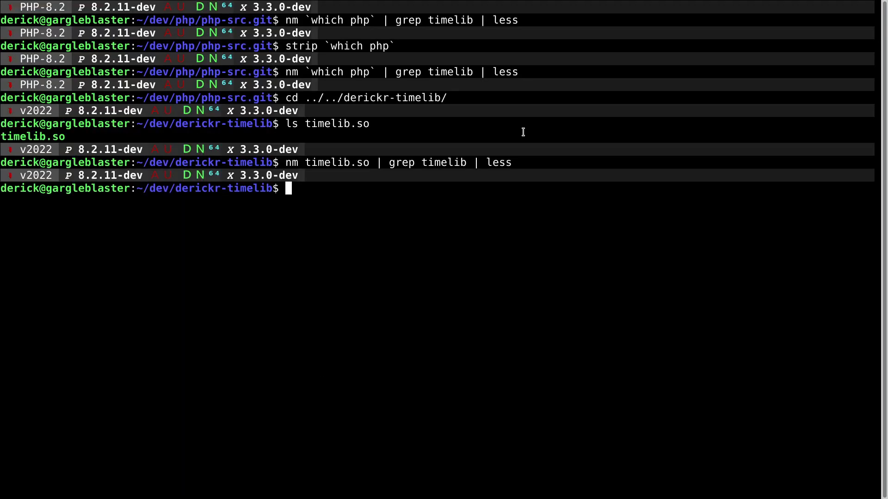
text(strip timelib)
Step: Run strip timelib.so and rerun nm timelib.so | grep timelib, which finds no symbols
key(Tab)
key(Return)
key(Up)
key(Up)
key(Return)
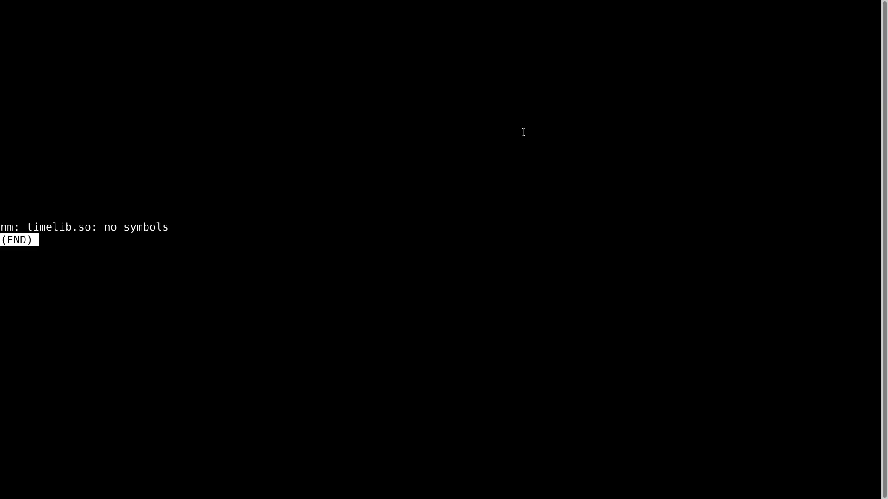
Step: Use readelf timelib.so -s | grep timelib to show GLOBAL FUNC entries survive stripping
key(q)
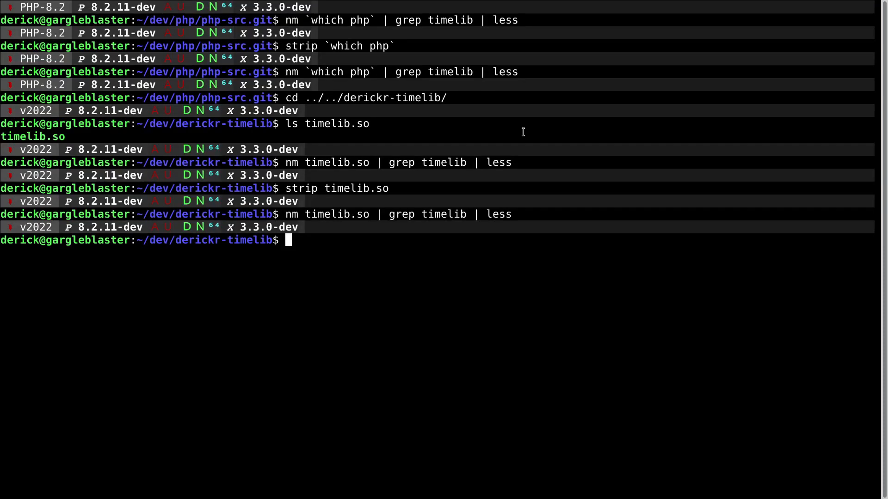
text(readelf timelib.so)
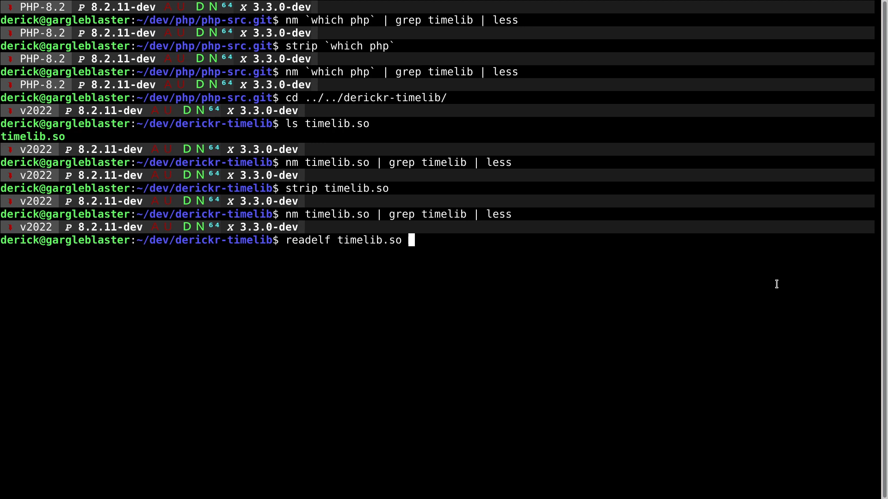
key(Return)
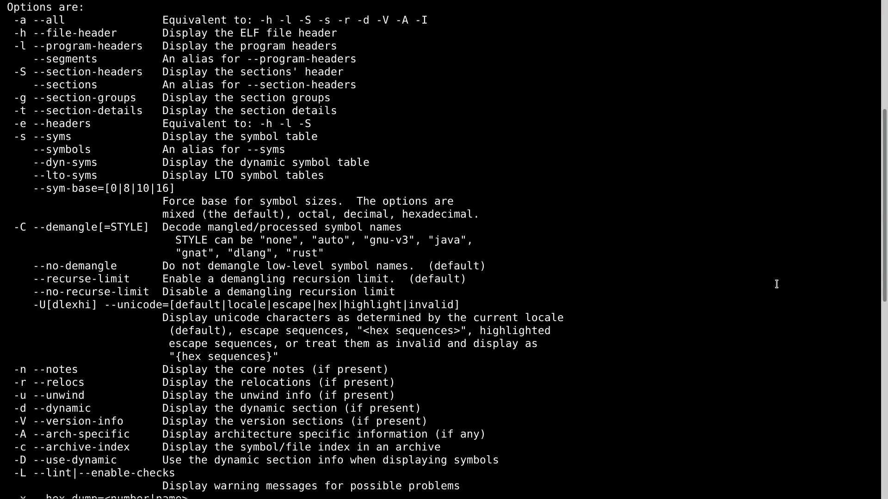
key(Up)
text(-)
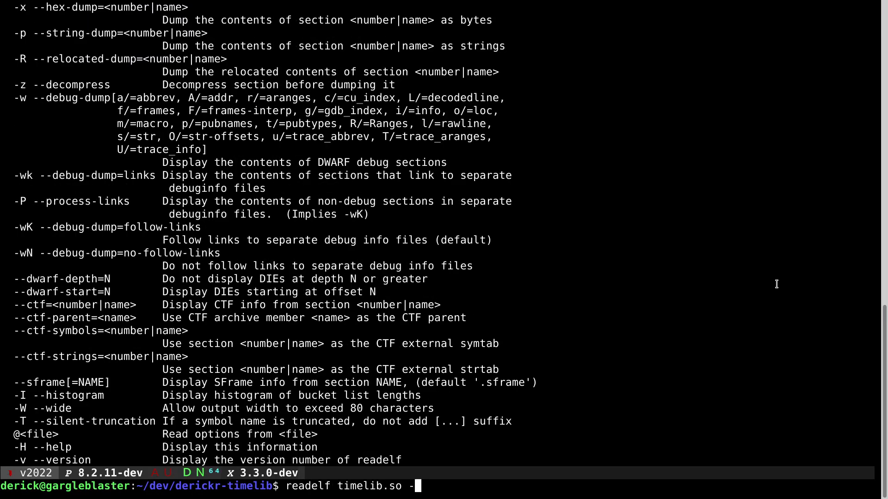
text(s)
key(Return)
key(Up)
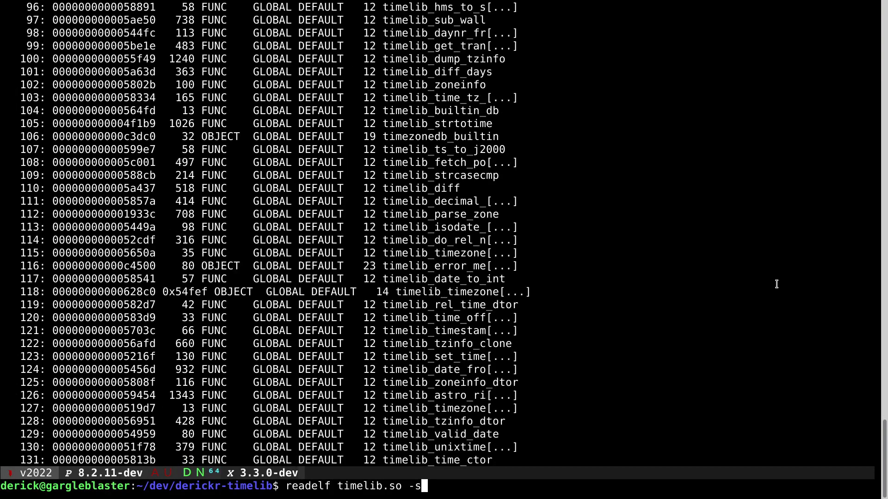
text(| grep time)
key(BackSpace)
key(BackSpace)
text(melib)
key(Return)
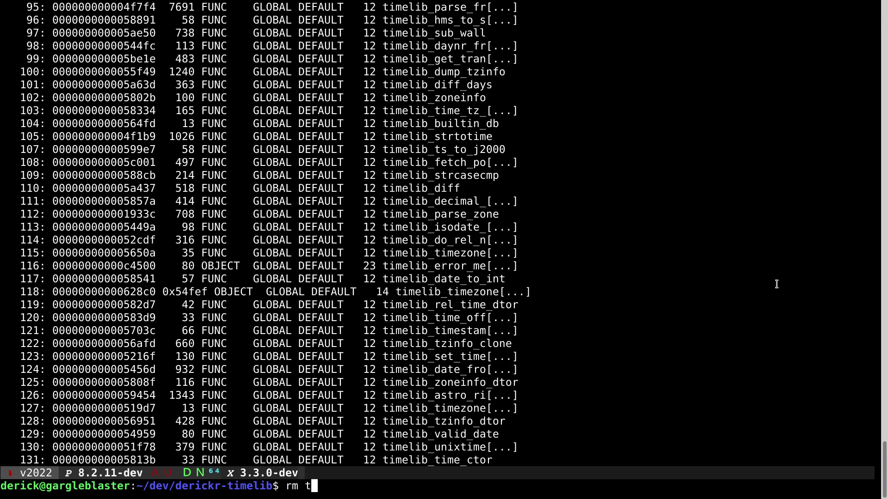
text(rm timelib.so)
Step: Remove and re-make timelib.so, then list its timelib_ symbols with readelf
key(Return)
text(make timelib.so)
key(Return)
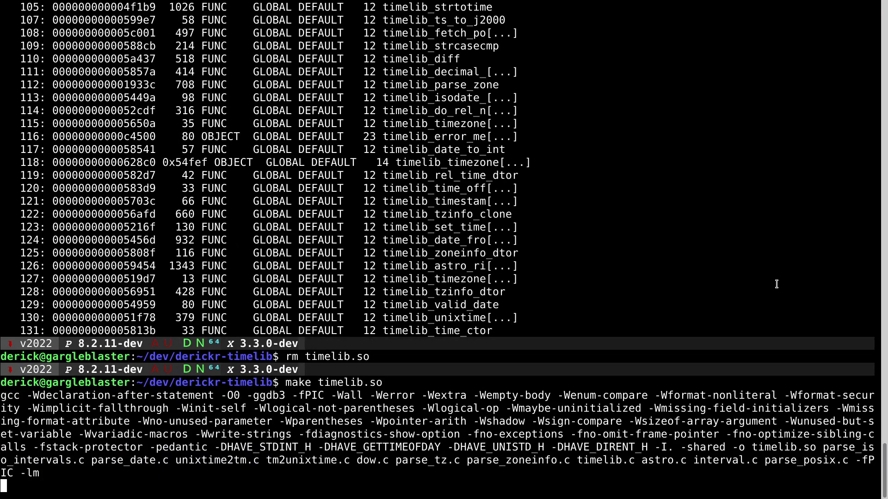
key(Up)
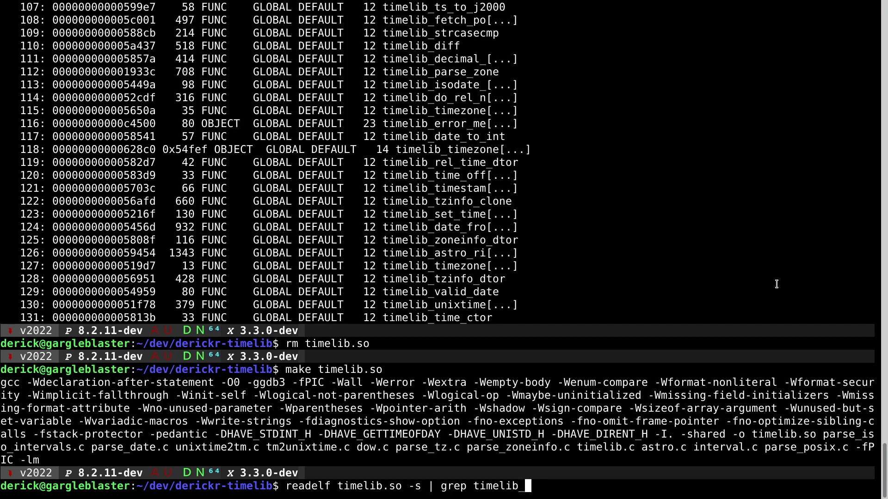
key(Return)
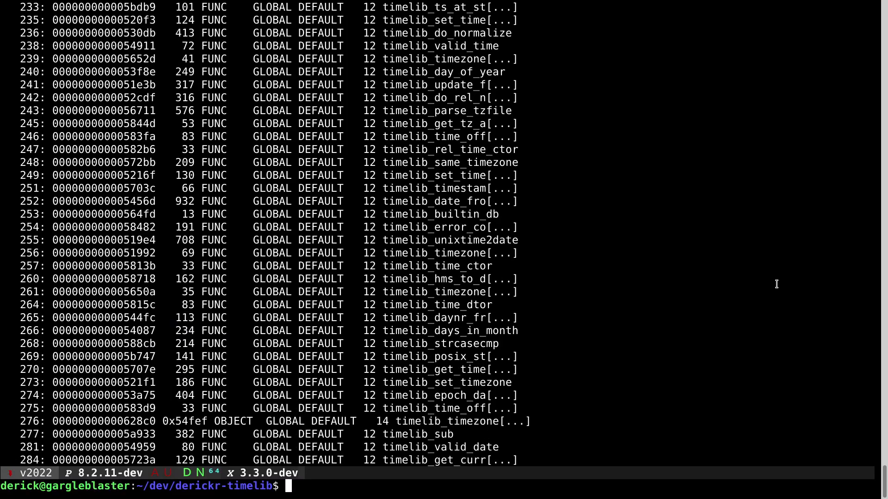
scroll(776, 283, up, 10)
scroll(777, 283, up, 10)
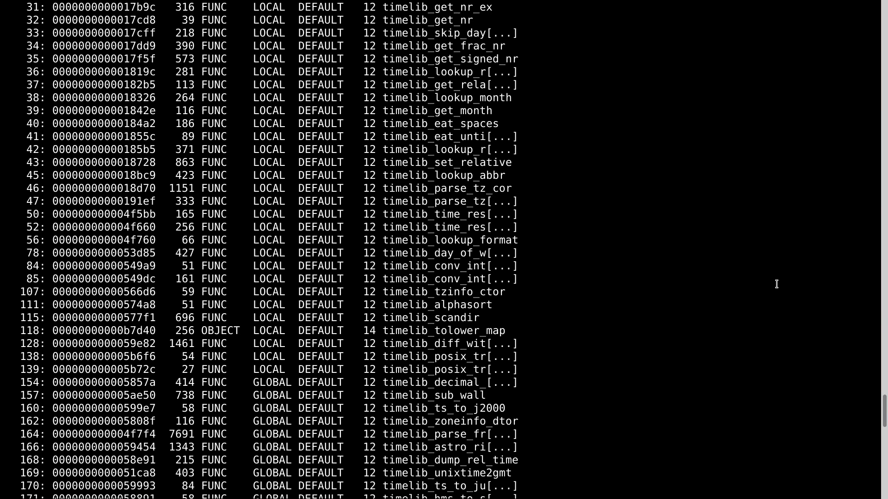
scroll(776, 283, up, 10)
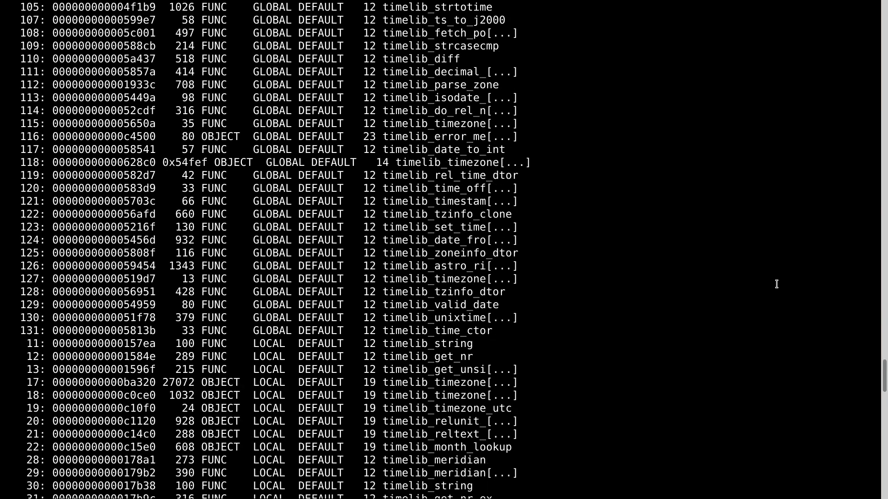
scroll(777, 284, down, 10)
scroll(777, 283, down, 10)
text(strip timelib.so)
Step: Strip the rebuilt timelib.so and page its remaining timelib symbols through less
key(Return)
text(readelf timelib.so -s | grep timelib_ | less)
key(Return)
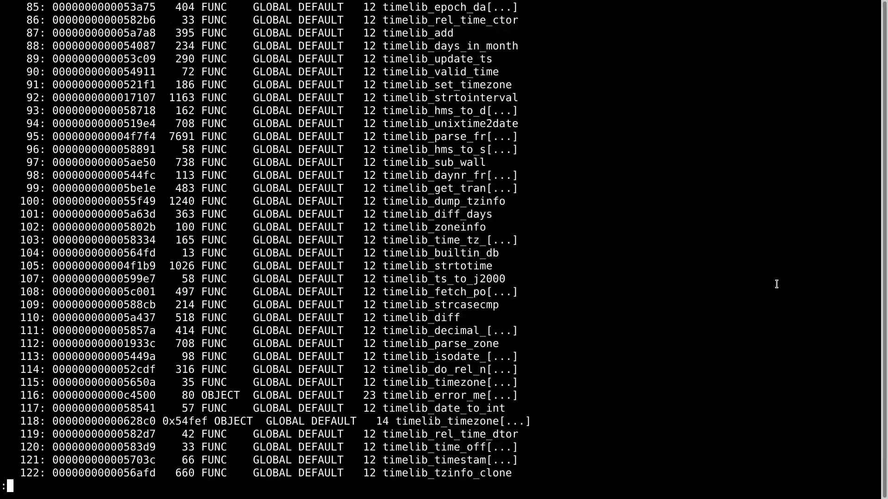
scroll(777, 283, up, 10)
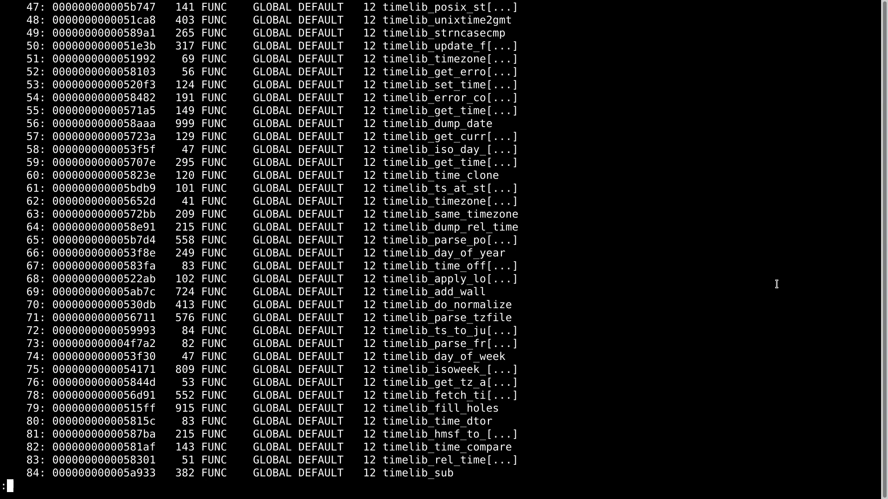
key(q)
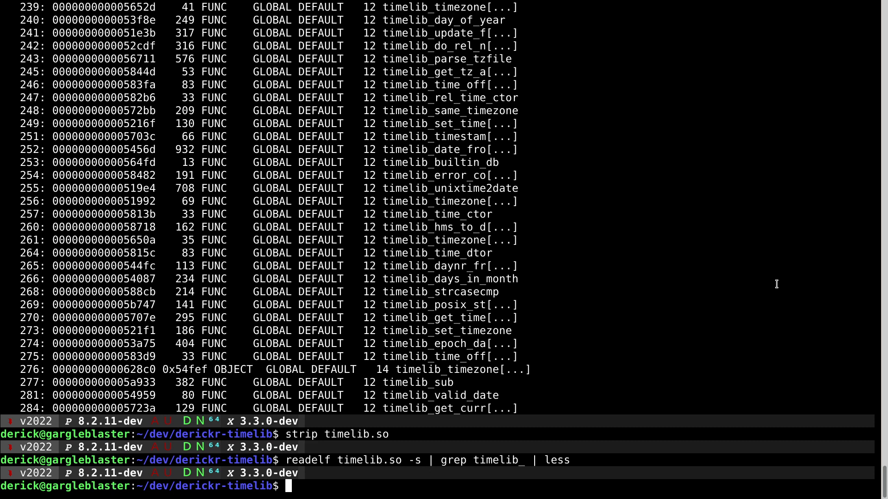
text(cd -)
Step: cd - back to php-src.git and git diff timelib.h, highlighting the default-visibility TIMELIB_EXPORT_API define
key(Return)
text(git diff)
key(Return)
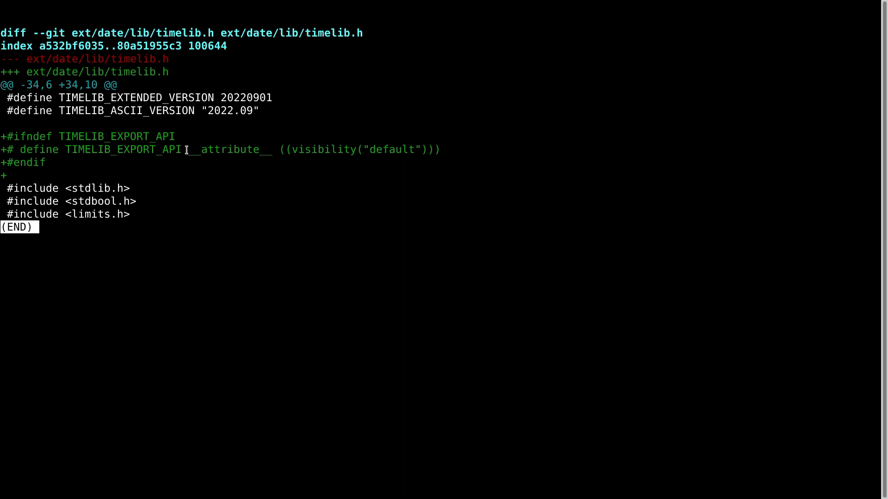
mouse_move(187, 150)
mouse_down()
mouse_move(453, 149)
mouse_move(446, 150)
mouse_up()
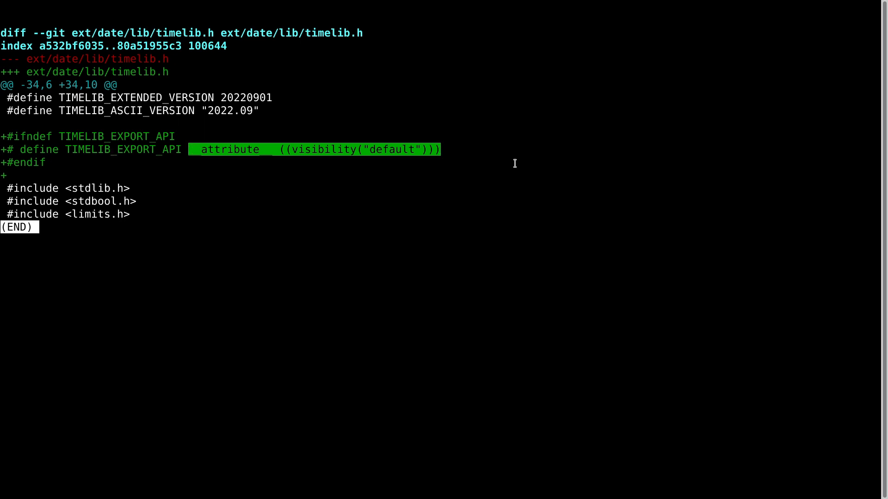
click(530, 159)
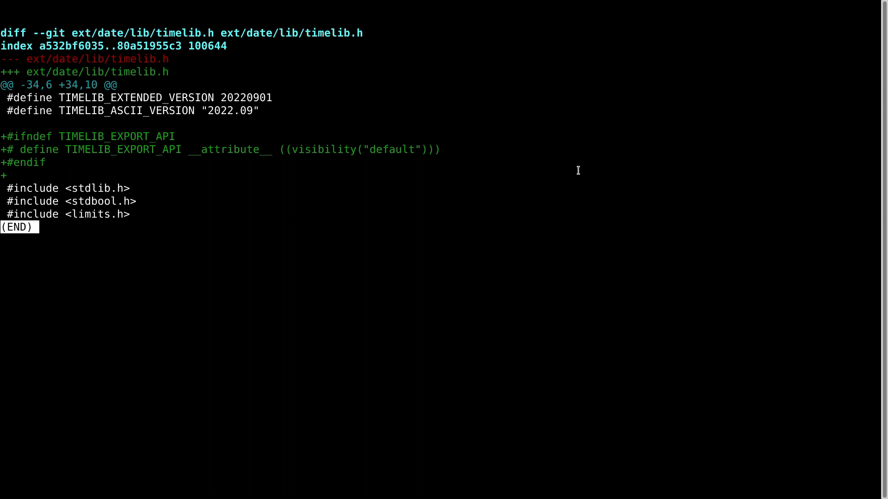
Step: Edit ext/date/lib/timelib.c in vim and insert TIMELIB_EXPORT_API via Ctrl-N completion before timelib_hms_to_decimal_hour
key(q)
key(Up)
key(Down)
text(vim ext/date/lib/timelib.c)
key(Return)
key(e)
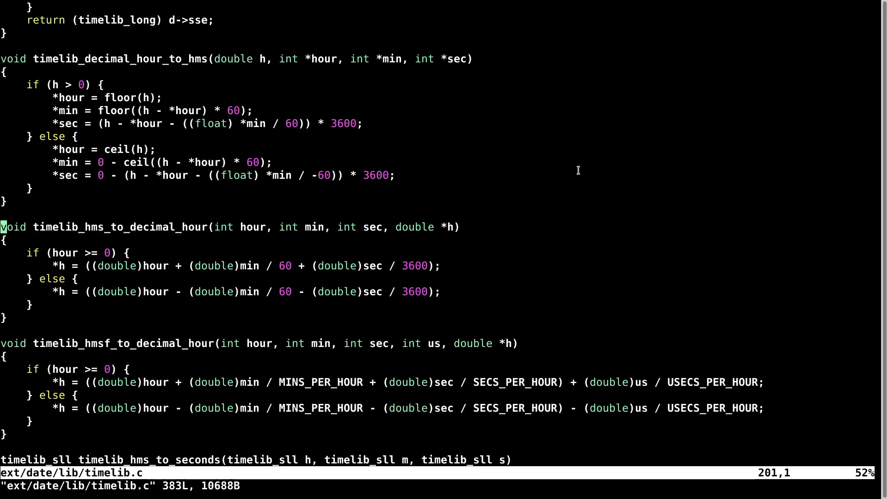
text(iTIME)
key(ctrl+n)
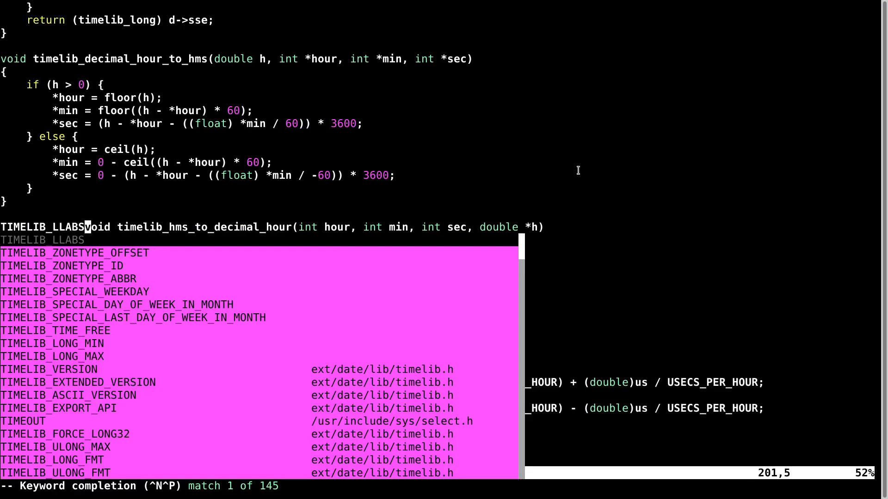
key(ctrl+n)
key(ctrl+n)
key(ctrl+n)
key(ctrl+n)
key(ctrl+n)
key(ctrl+n)
key(ctrl+n)
key(ctrl+n)
key(ctrl+n)
key(ctrl+n)
key(ctrl+n)
key(ctrl+n)
key(Escape)
Step: Repeat the TIMELIB_EXPORT_API marker before timelib_hmsf_to_decimal_hour, timelib_hms_to_seconds and timelib_decimal_hour_to_hms
key(j)
key(j)
key(j)
key(j)
key(j)
key(j)
key(j)
key(j)
key(j)
key(period)
key(j)
key(j)
key(j)
key(j)
key(j)
key(j)
key(j)
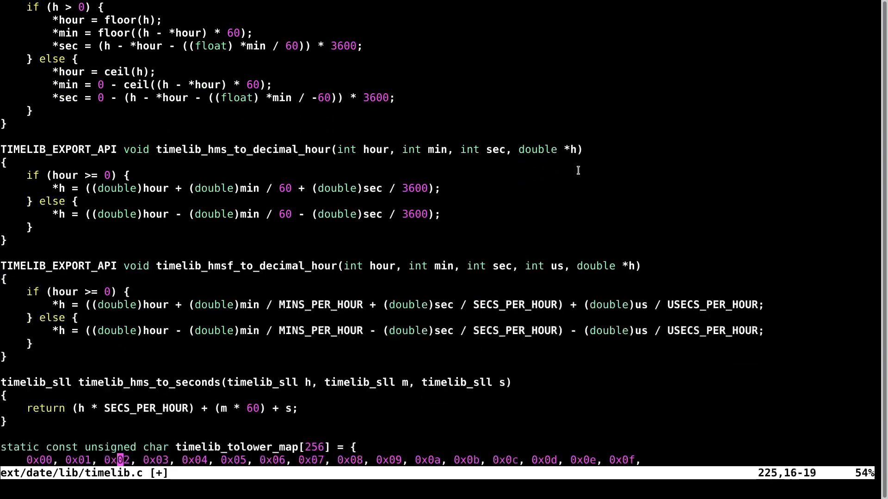
key(k)
key(k)
key(k)
key(k)
key(k)
key(k)
key(0)
key(period)
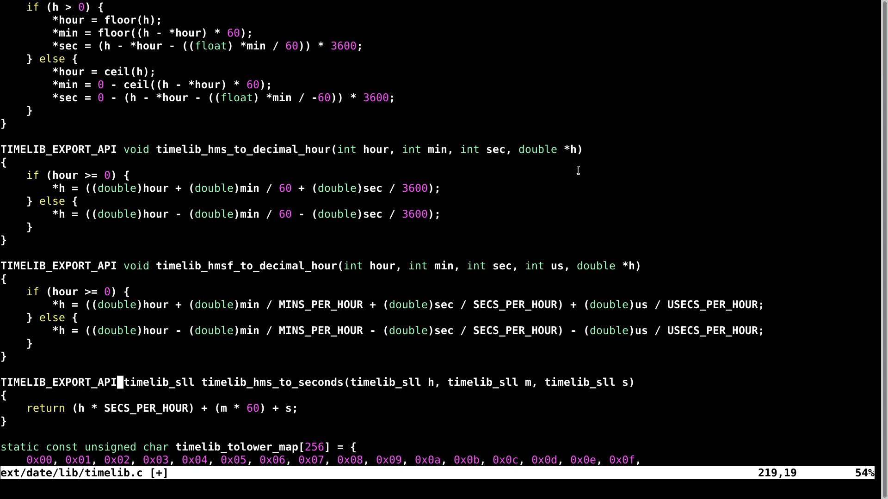
key(ctrl+u)
key(k)
key(k)
key(k)
key(0)
key(period)
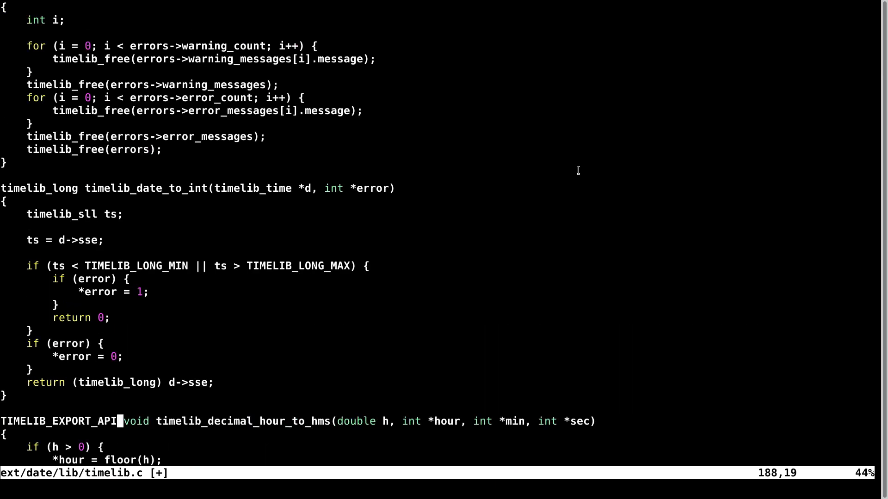
text(:wq)
Step: Save timelib.c, run make and make install, then list nm `which php` | grep timelib in less
key(Return)
text(make)
key(Return)
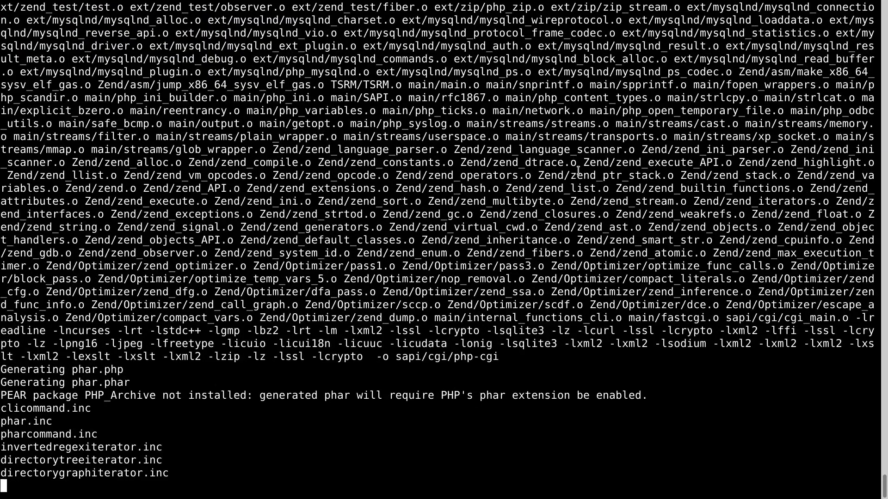
text(make install)
key(Return)
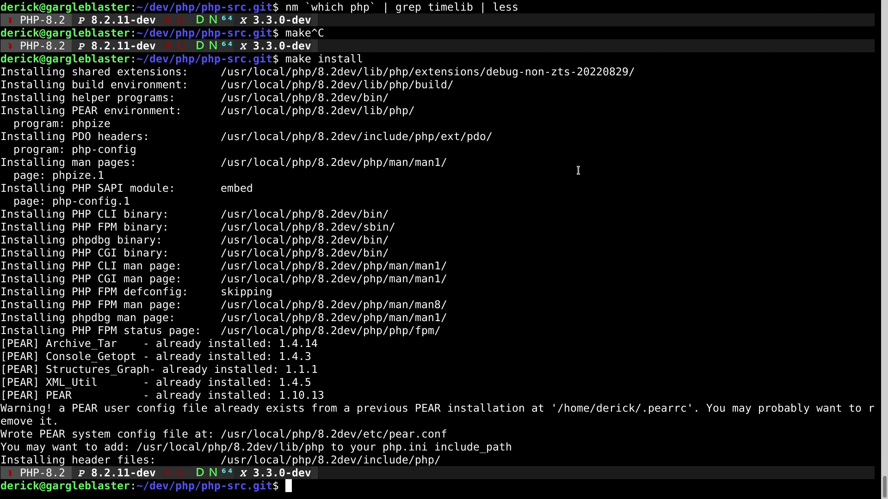
key(Up)
key(Down)
text(nm `which php` | g)
text(rep timelib | less)
key(Return)
Step: Highlight the timelib_decimal_hour_to_hms global T symbol line in the nm output
triple_click(230, 201)
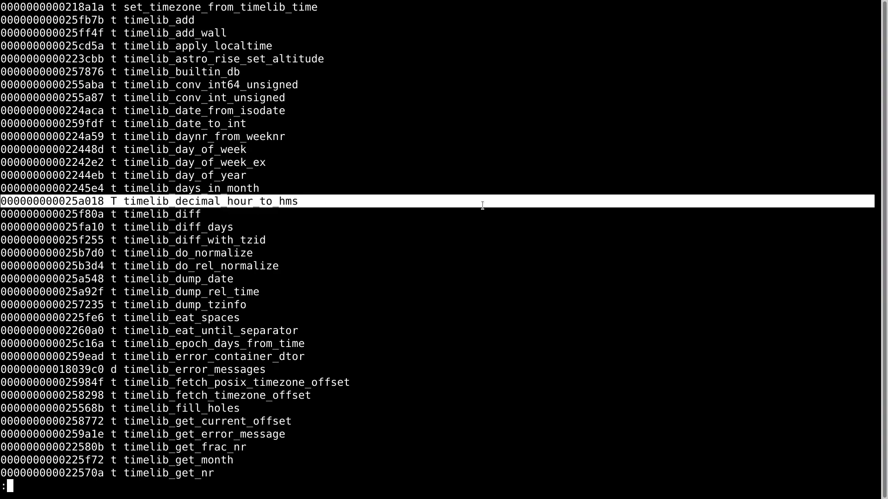
click(117, 204)
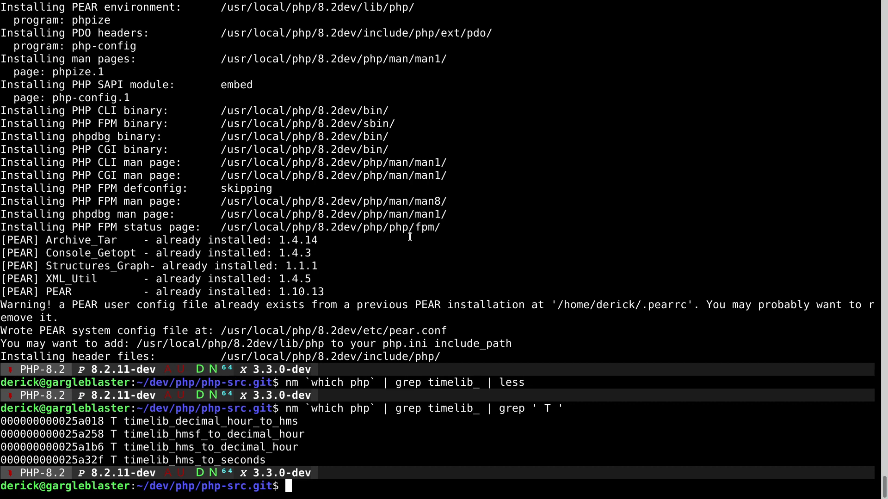
text(cd ../ffi-example/)
Step: In ../ffi-example, review test.php in vim, then run php test.php to print 9h 15m 0s
key(Return)
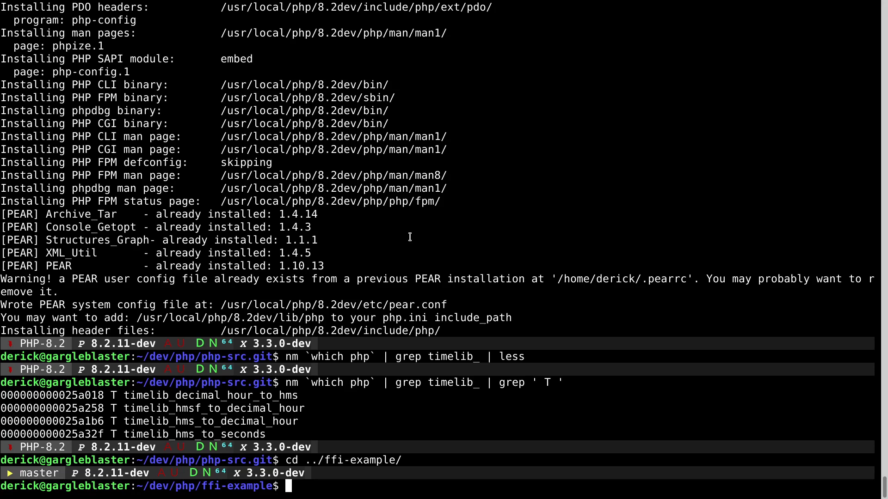
text(vim test.php)
key(Return)
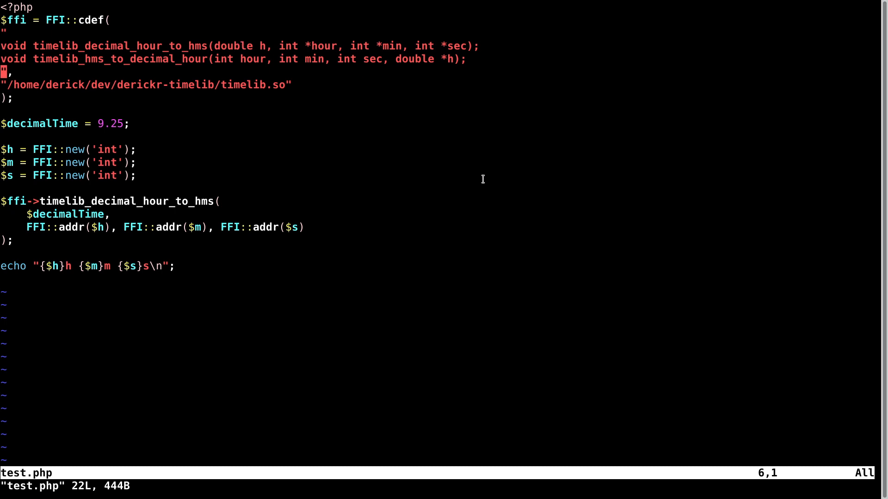
text(:q)
key(Return)
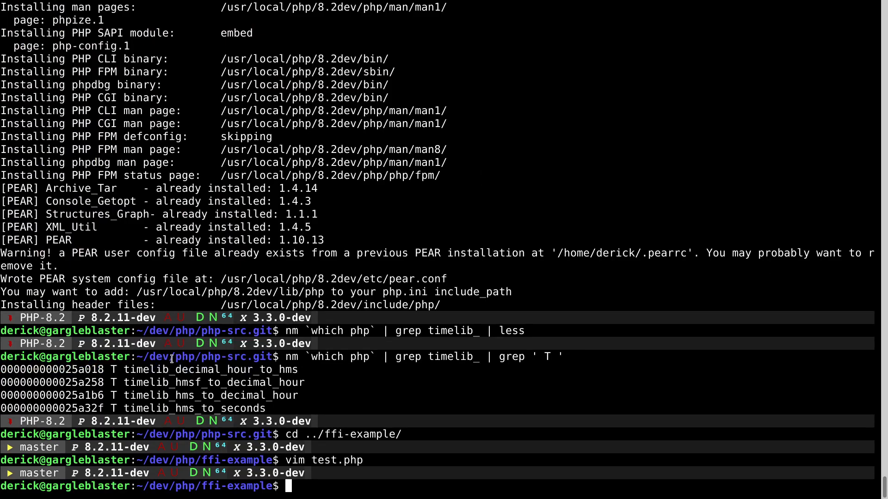
double_click(199, 367)
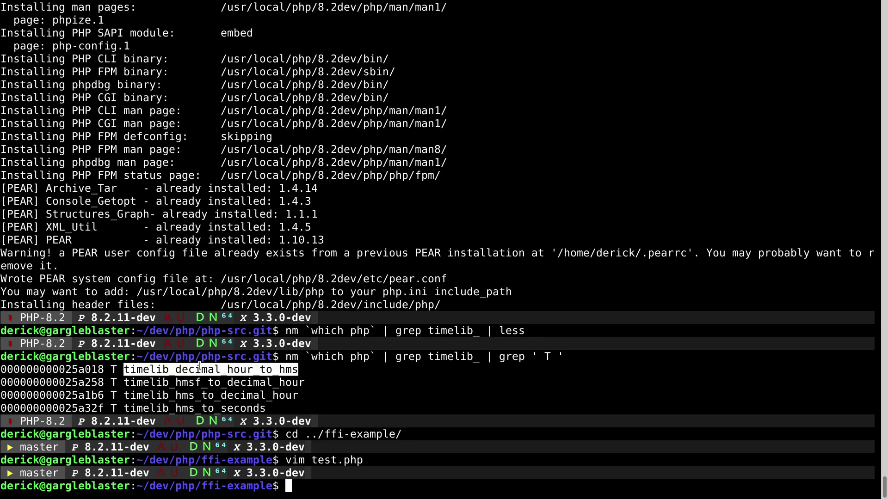
double_click(220, 396)
click(484, 402)
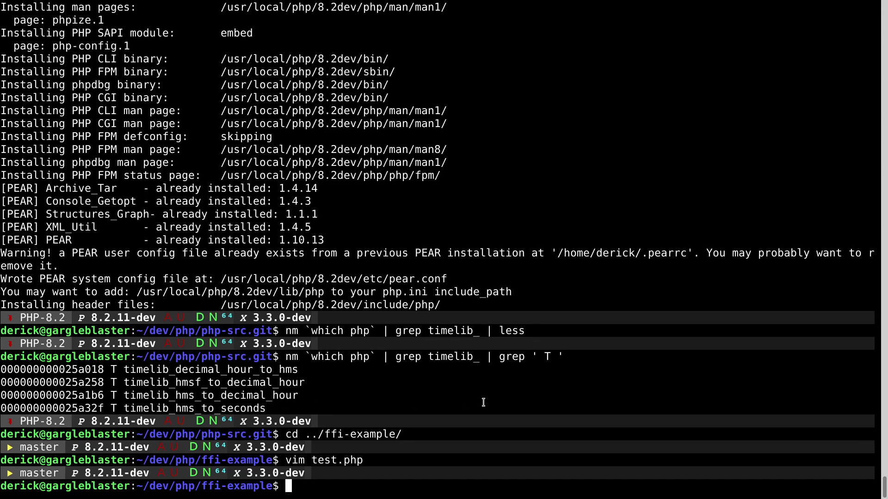
text(php test.php)
key(Return)
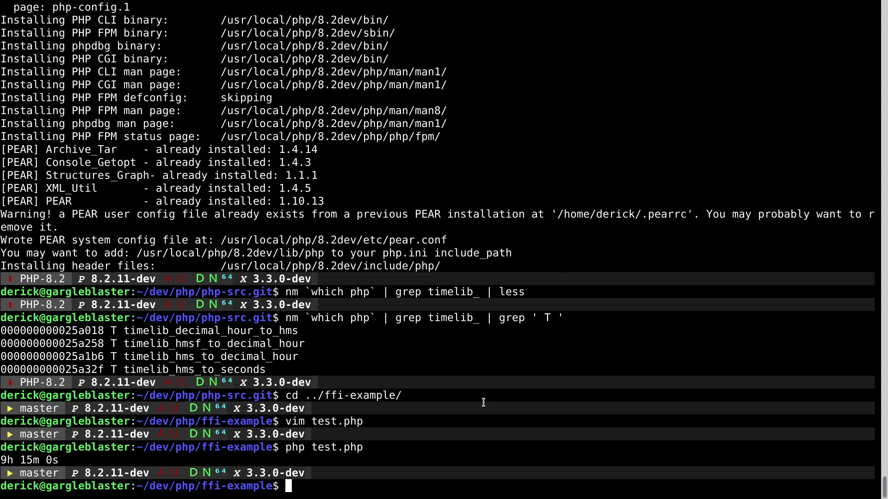
text(vim test.php)
Step: Overwrite the fraction so decimalTime reads 9.33333333, save test.php, and rerun it to get 9h 19m 60s
key(Return)
key(Down)
key(Down)
key(Down)
key(Down)
key(End)
key(Left)
key(Left)
key(shift+r)
text(33333333)
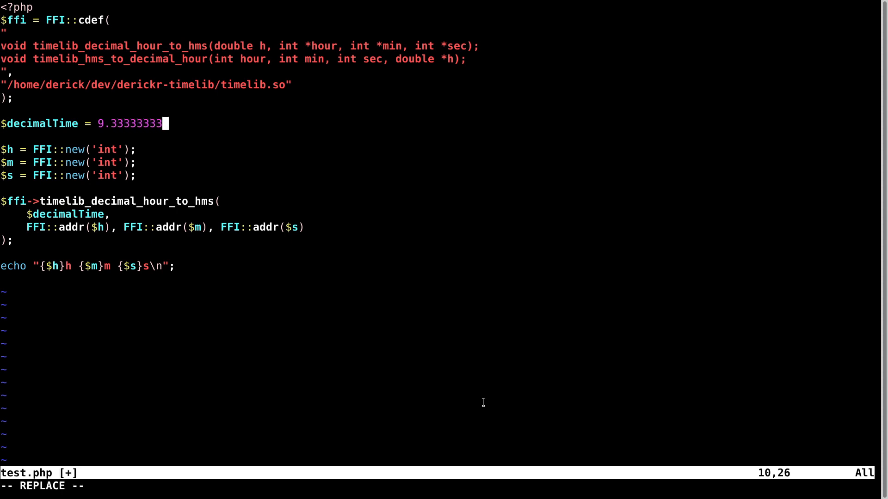
text(;)
key(Escape)
text(:wq)
key(Return)
text(php test.php)
key(Return)
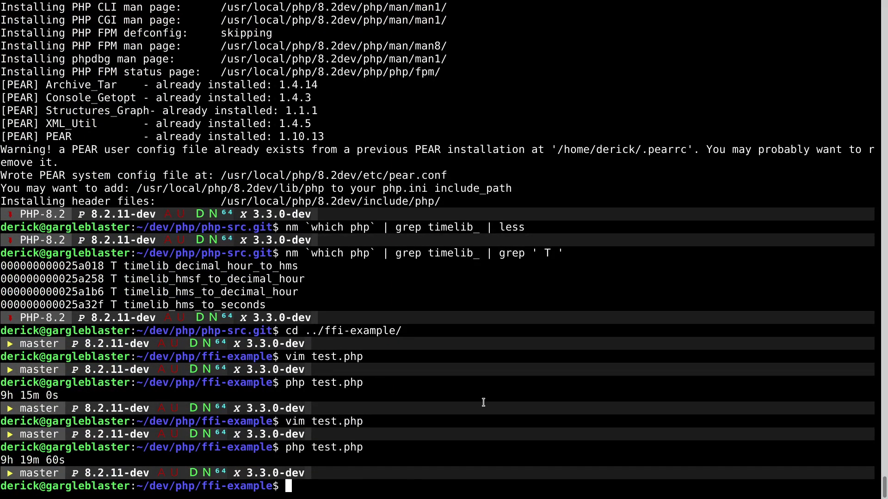